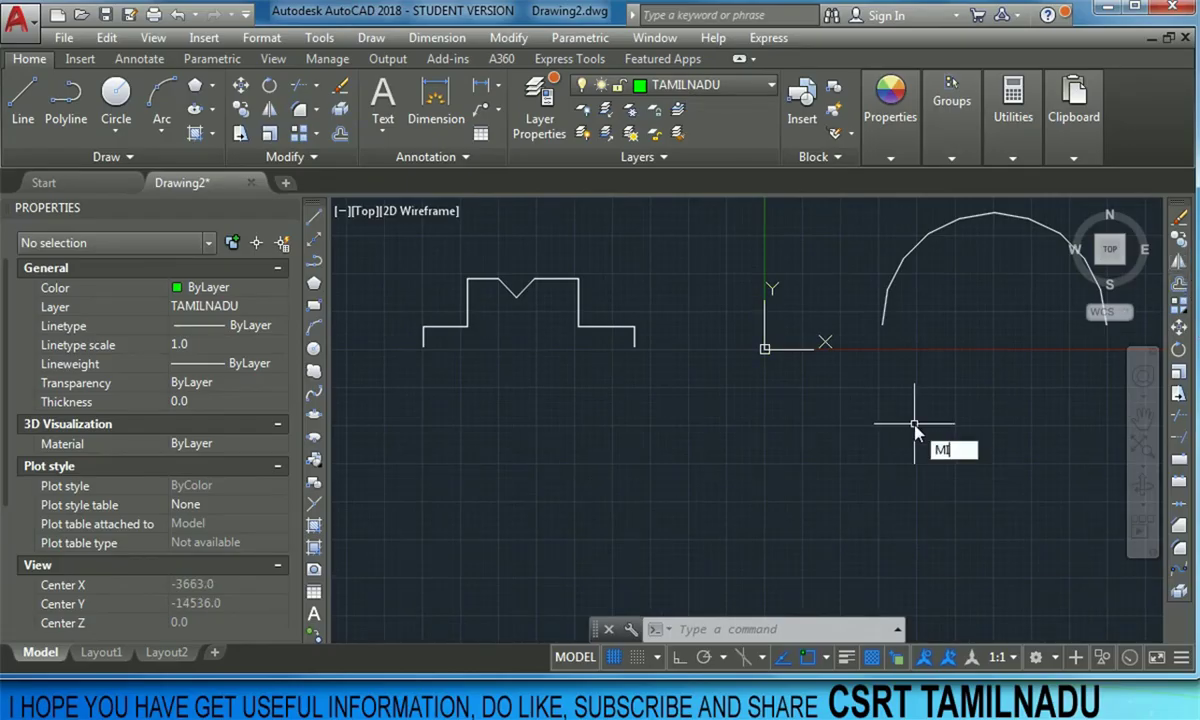
- Start and cancel the Mirror command twice, then open and dismiss the editing menu
{"action": "key", "text": "Return"}
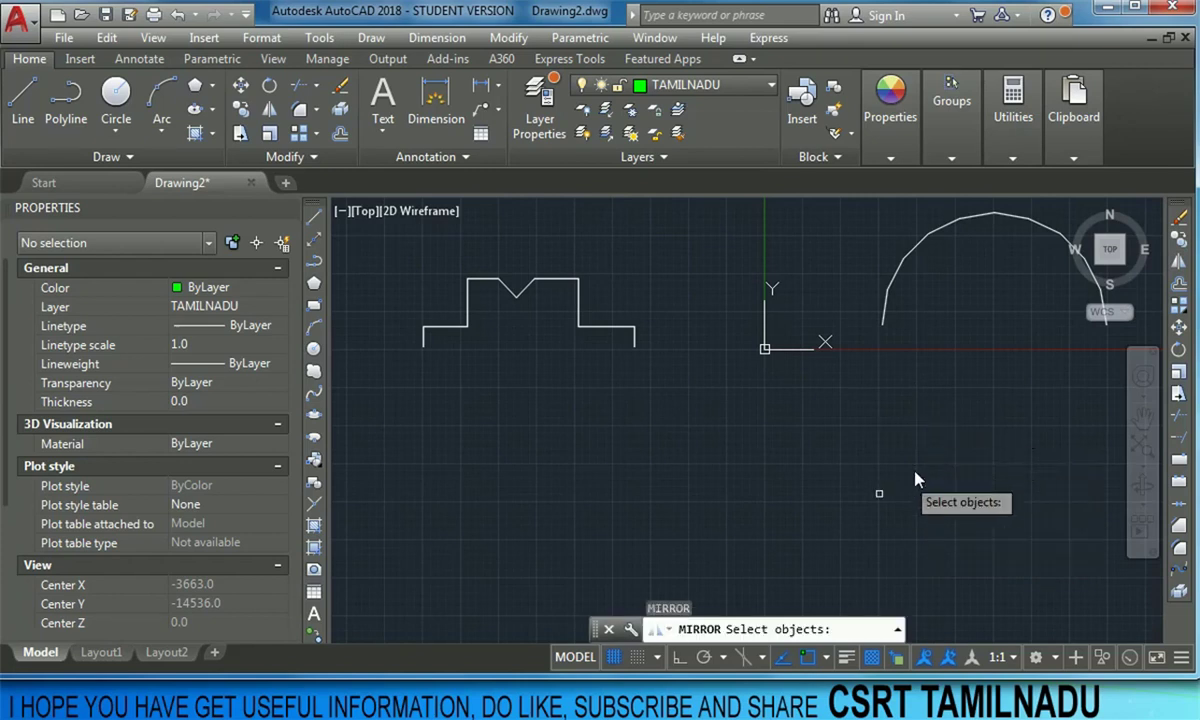
{"action": "key", "text": "Escape"}
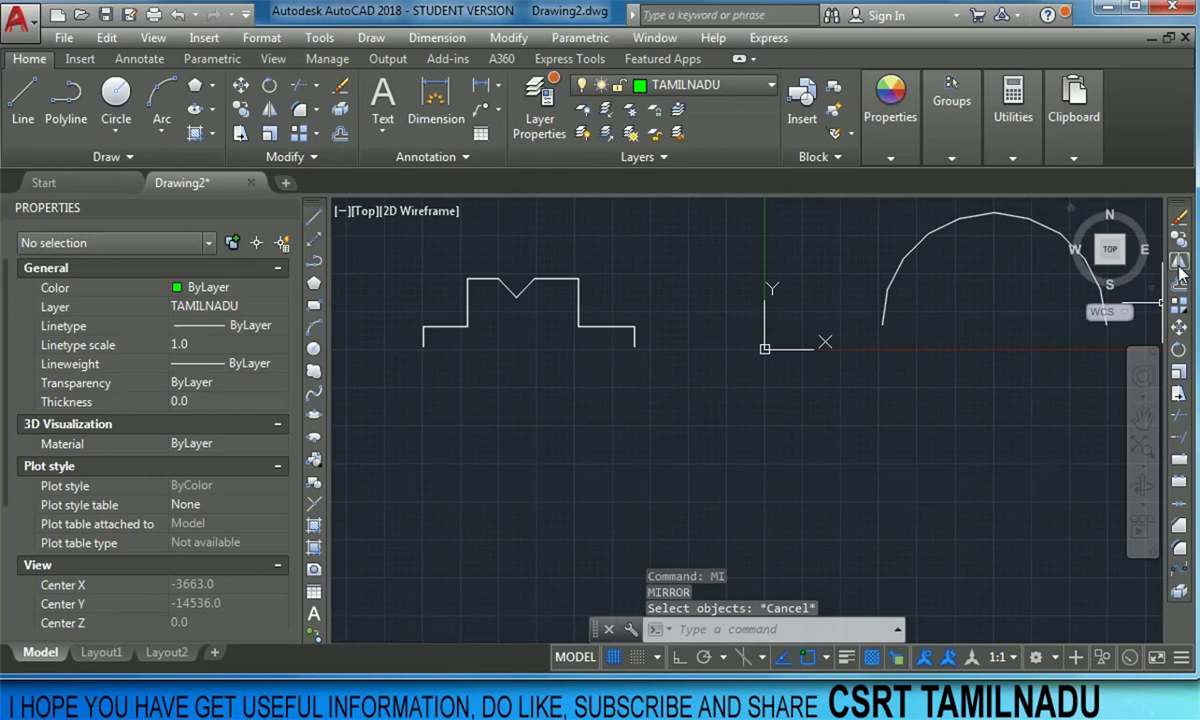
{"action": "left_click", "coordinate": [1179, 262]}
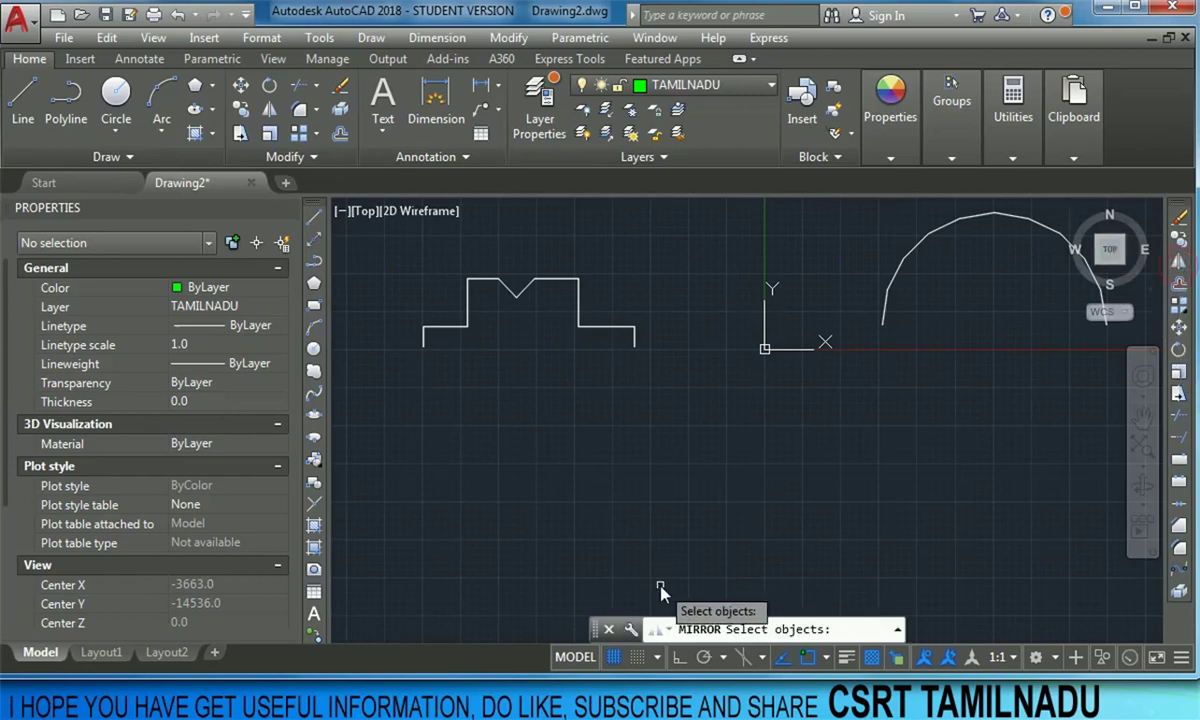
{"action": "key", "text": "Escape"}
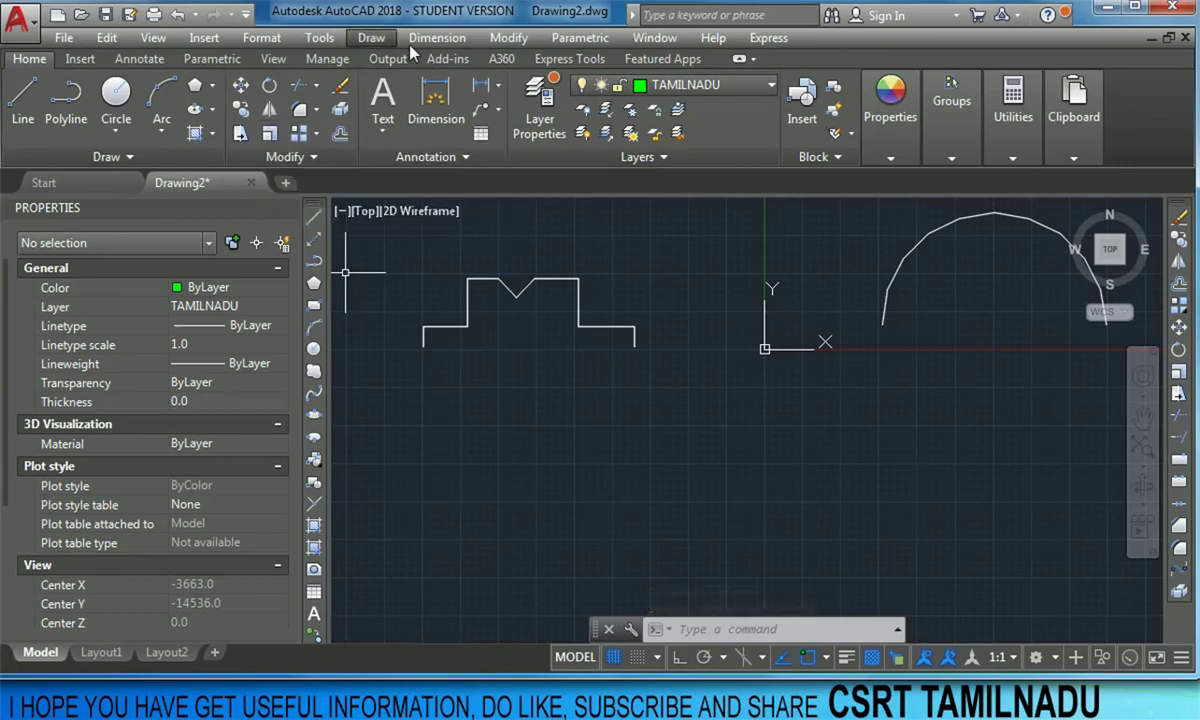
{"action": "left_click", "coordinate": [507, 39]}
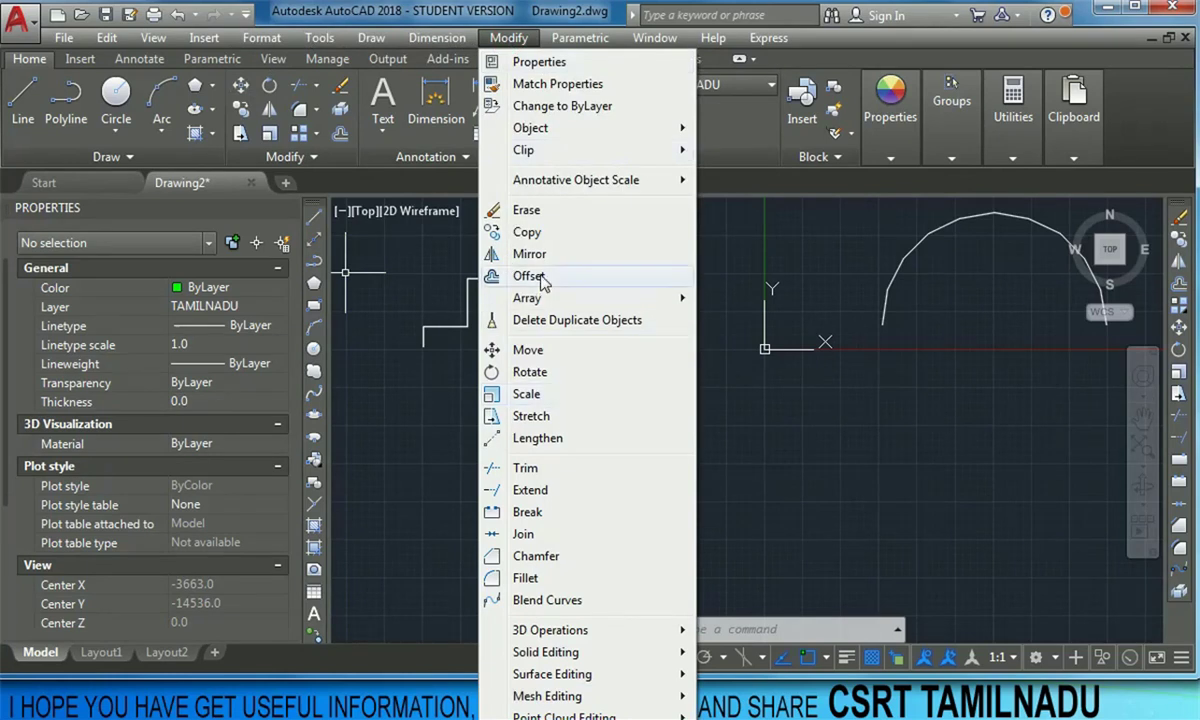
{"action": "mouse_move", "coordinate": [527, 298]}
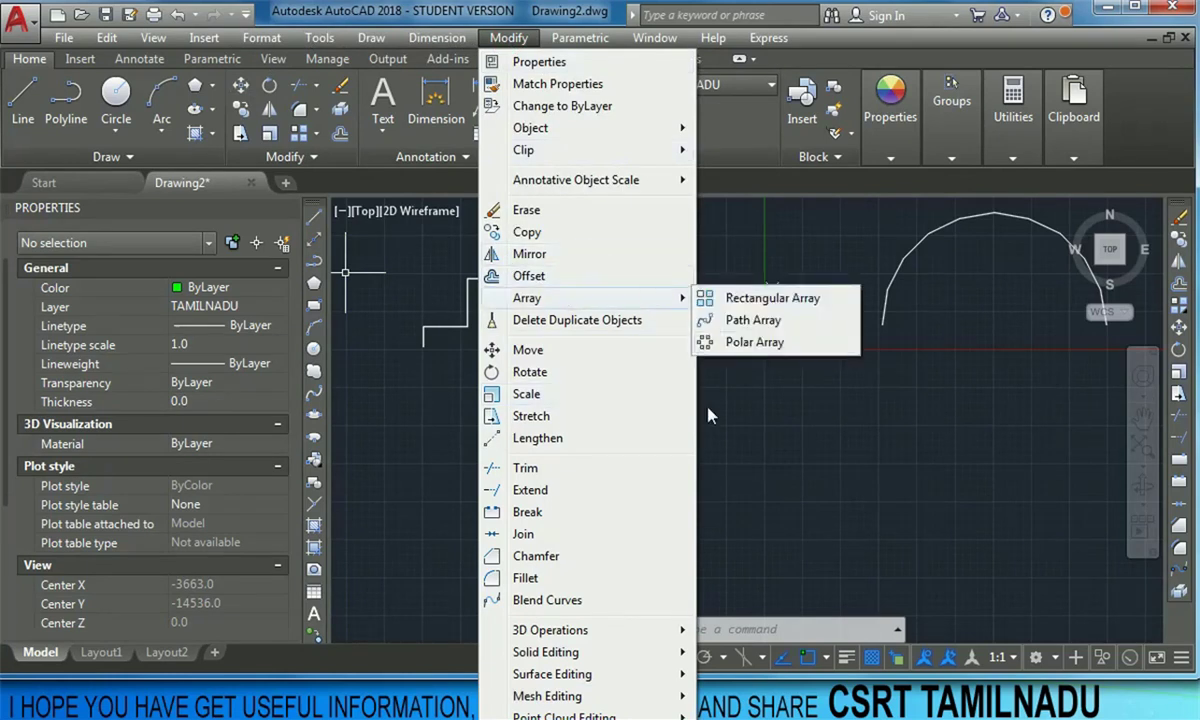
{"action": "left_click", "coordinate": [806, 461]}
{"action": "key", "text": "Escape"}
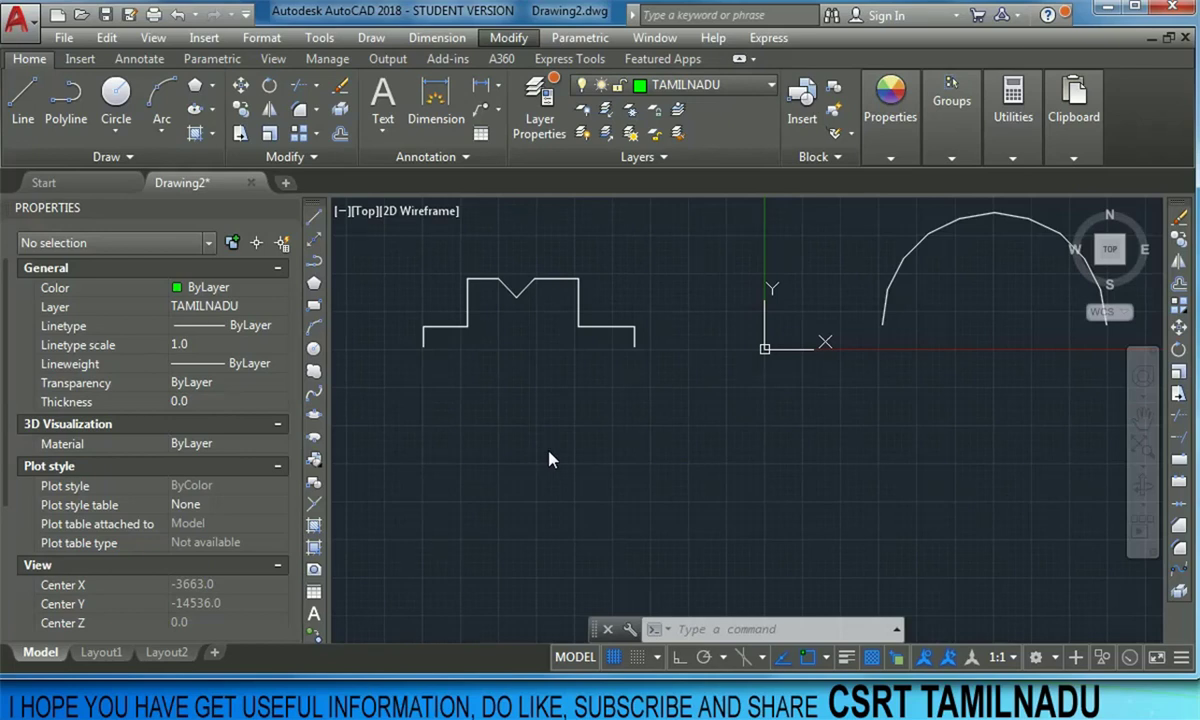
- Mirror the ten-line stepped half-profile about its horizontal base with Ortho on, keeping the original
{"action": "left_click", "coordinate": [870, 497]}
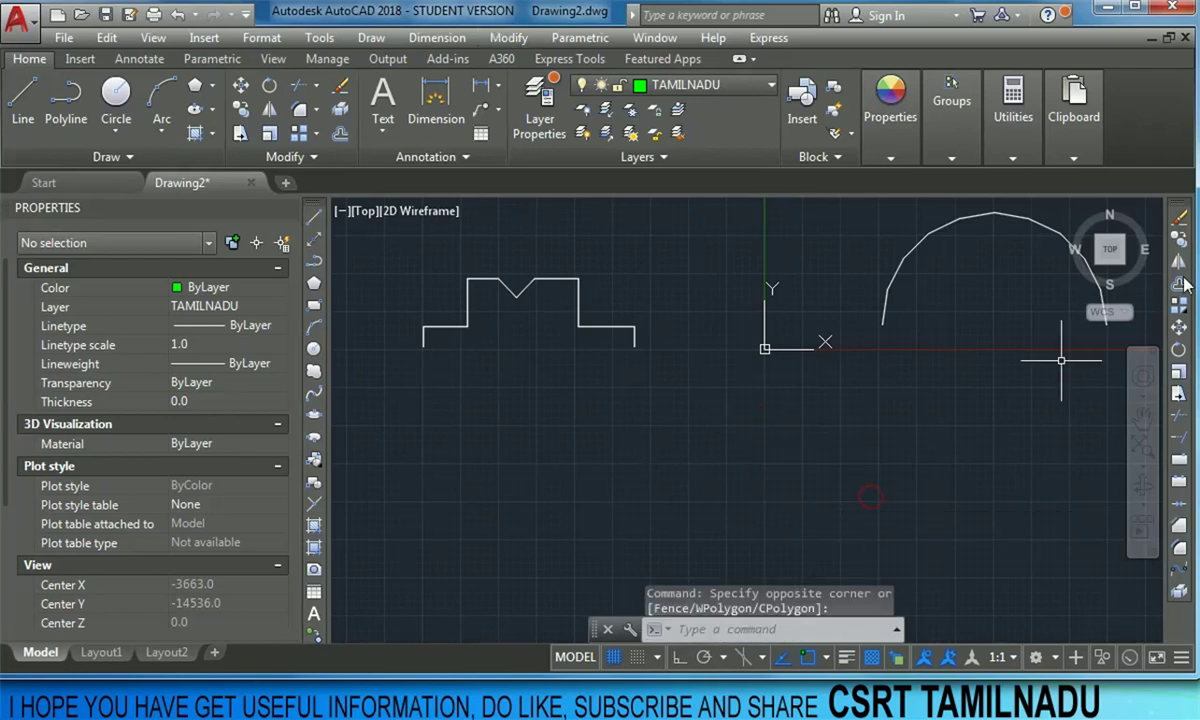
{"action": "type", "text": "mi"}
{"action": "key", "text": "Return"}
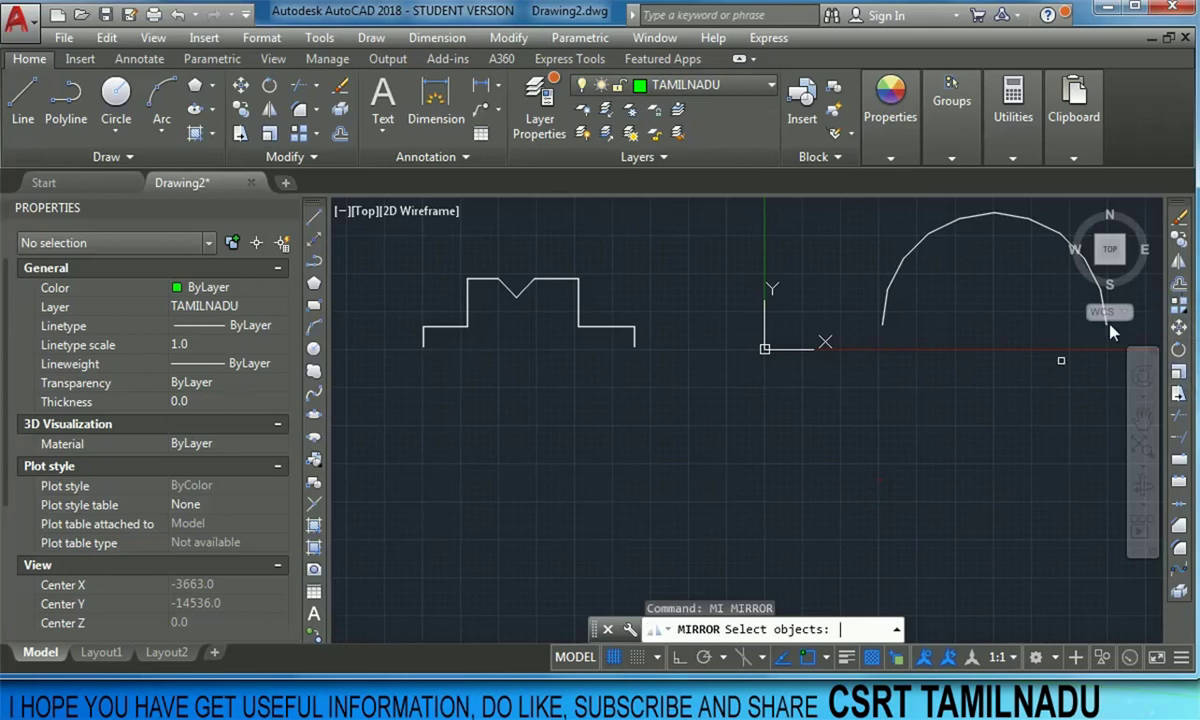
{"action": "left_click", "coordinate": [661, 361]}
{"action": "left_click", "coordinate": [397, 287]}
{"action": "key", "text": "Return"}
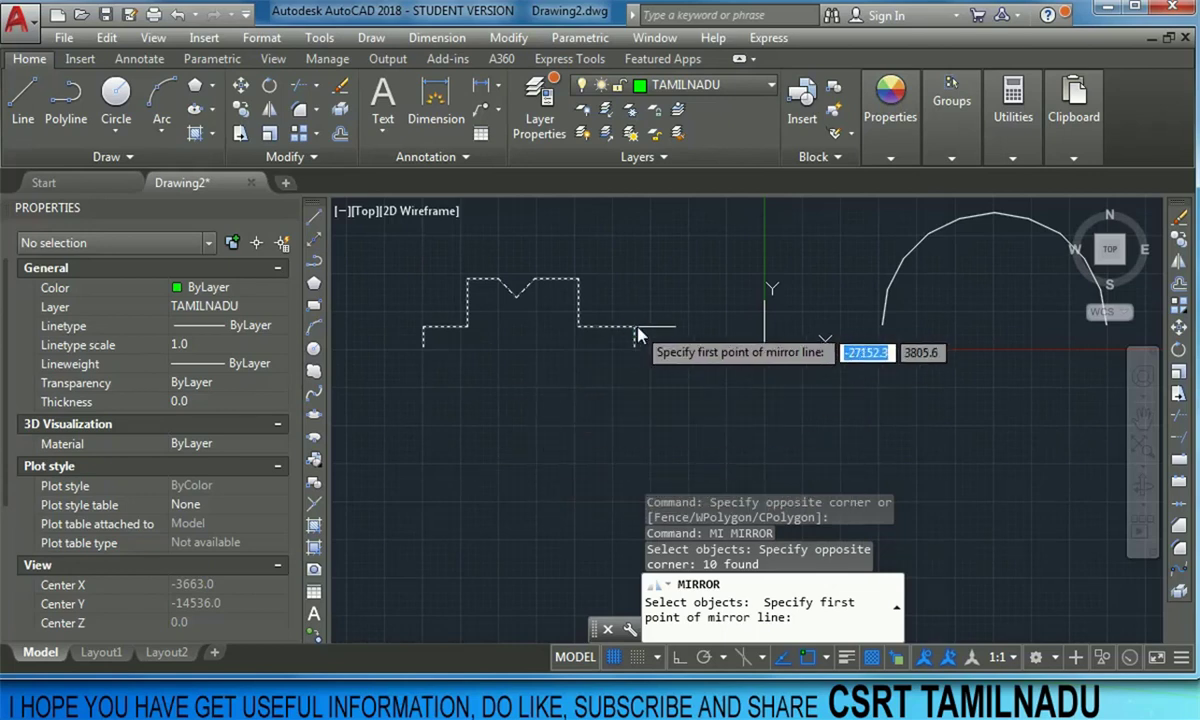
{"action": "left_click", "coordinate": [515, 347]}
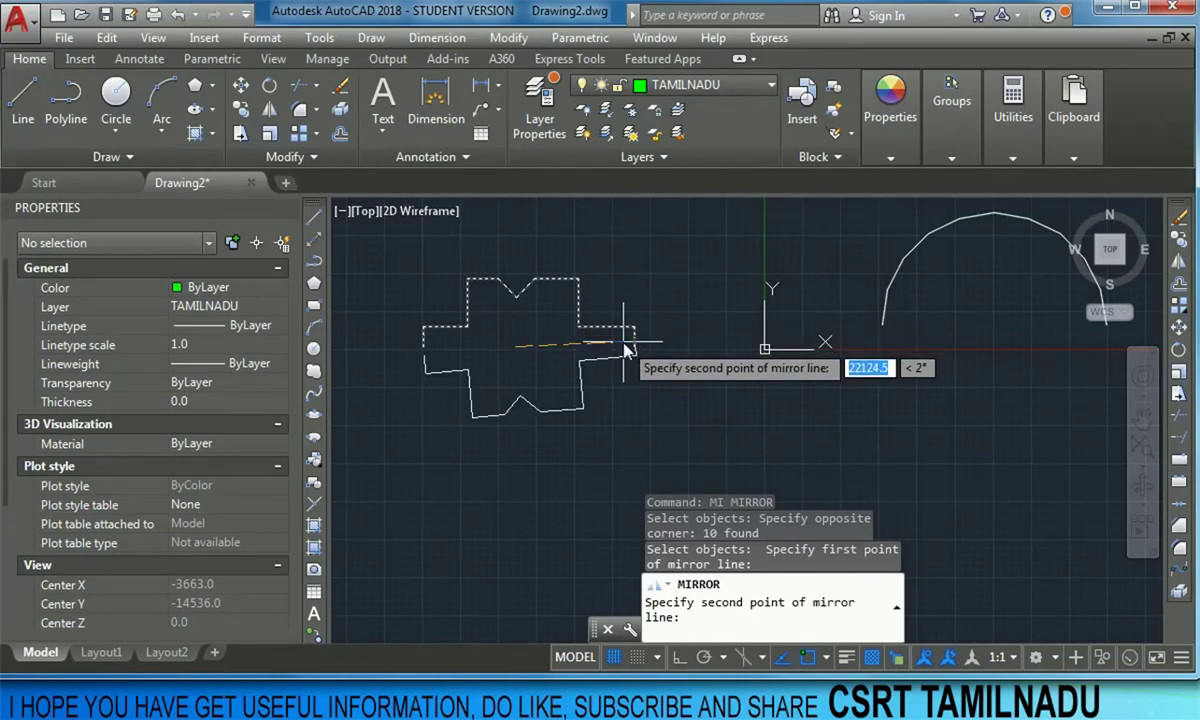
{"action": "key", "text": "F8"}
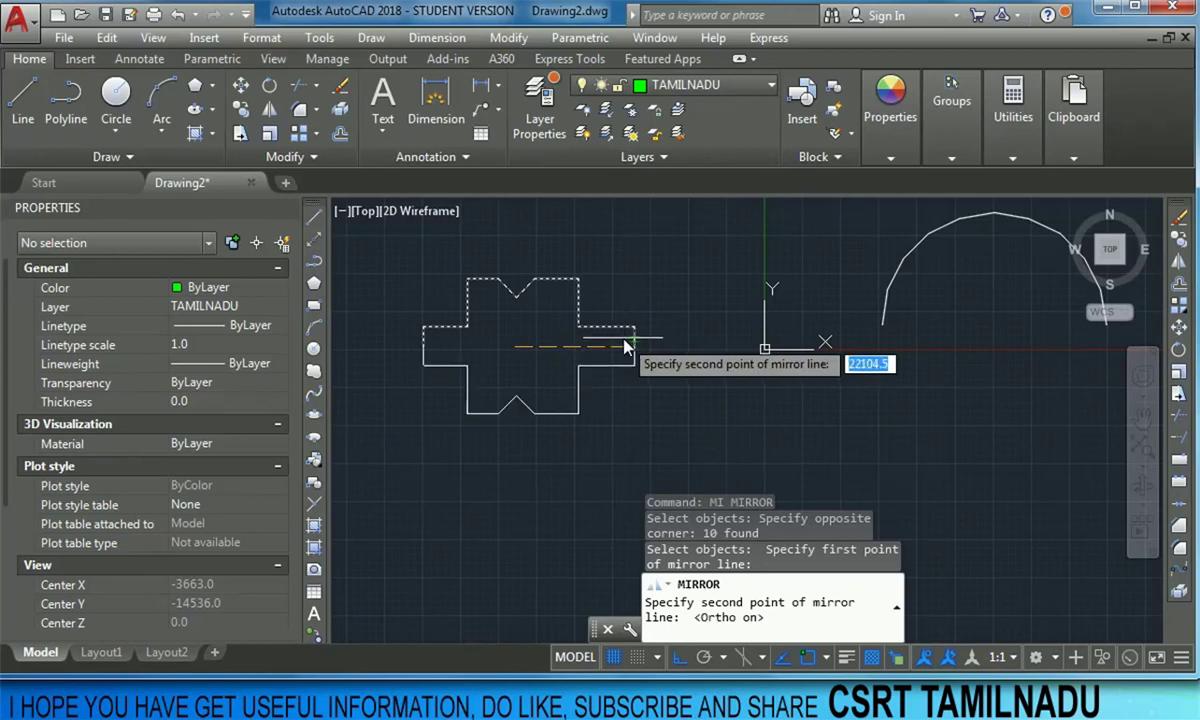
{"action": "left_click", "coordinate": [716, 368]}
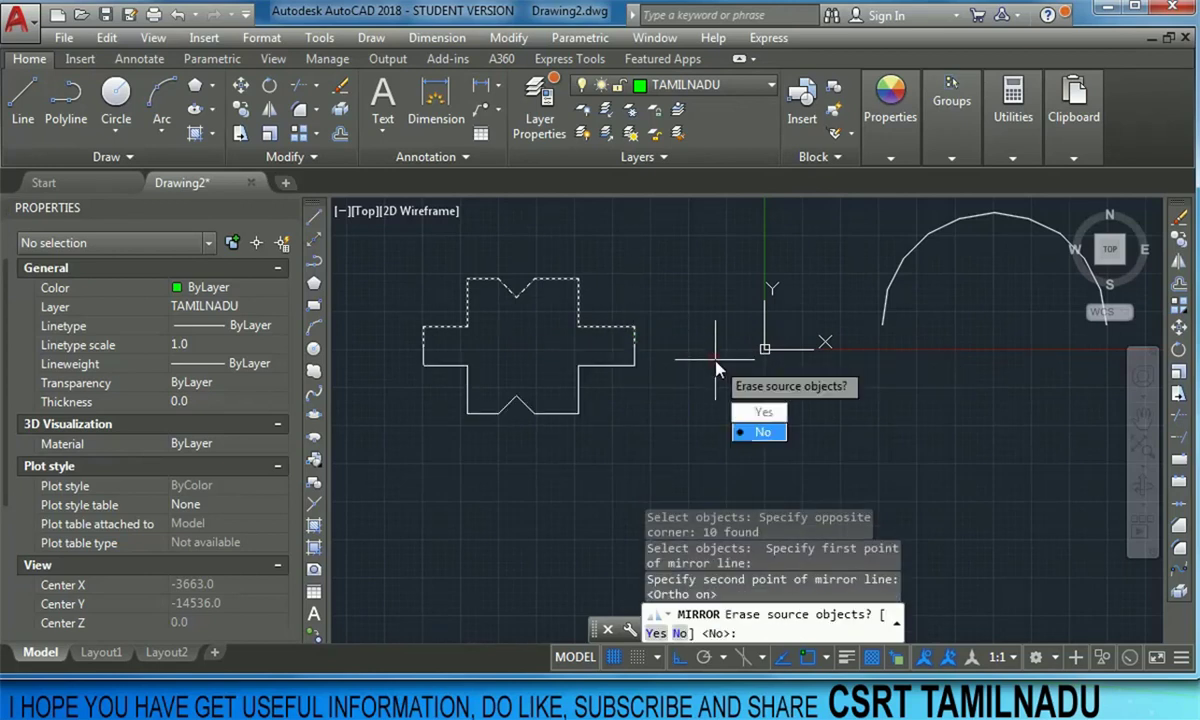
{"action": "left_click", "coordinate": [762, 431]}
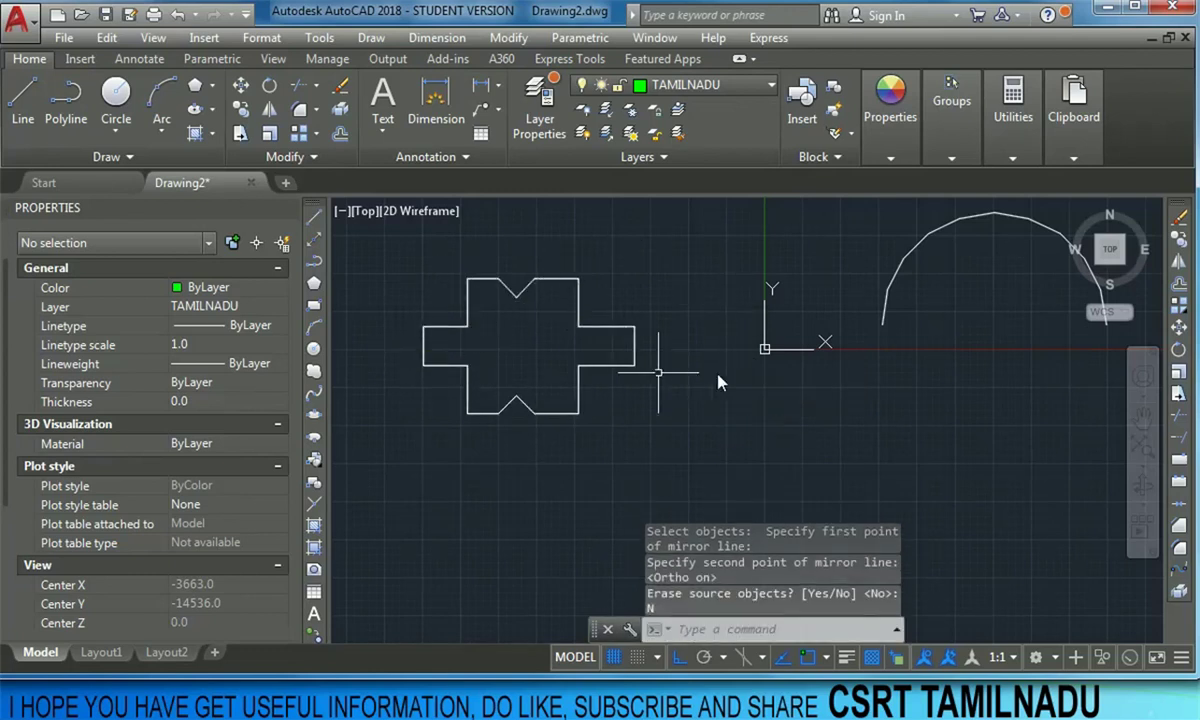
- Bring the arc into view and select it for mirroring
{"action": "scroll", "coordinate": [793, 373], "scroll_direction": "down", "scroll_amount": 3}
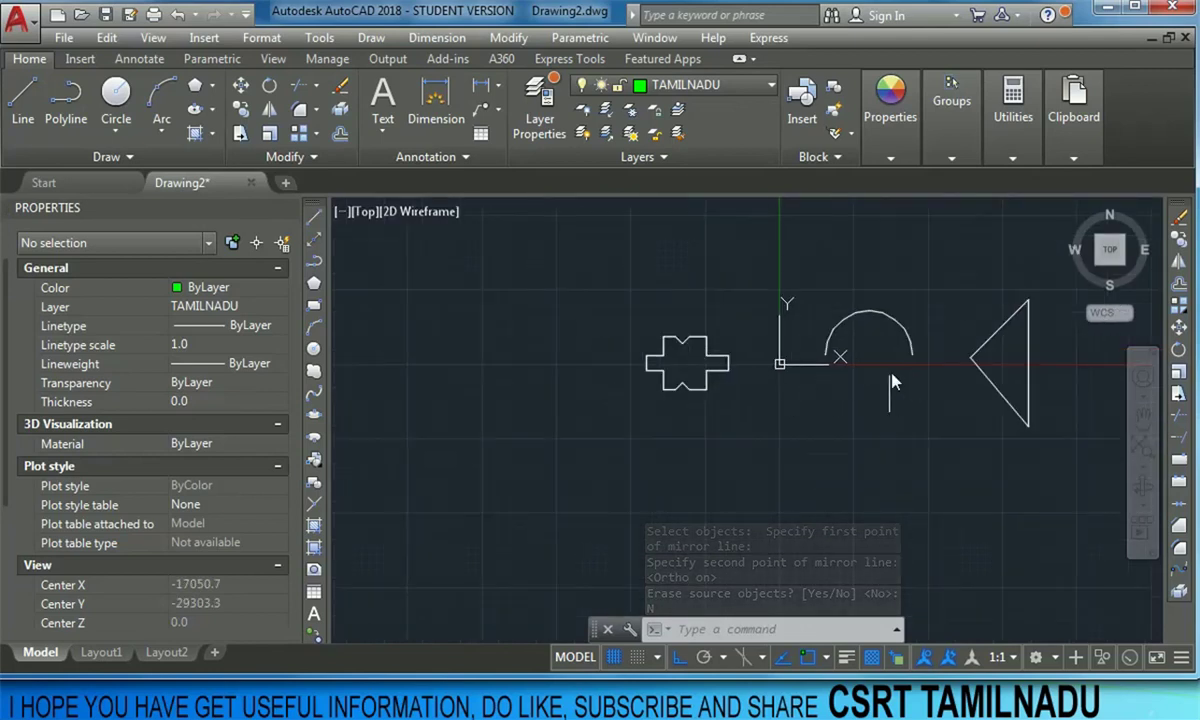
{"action": "middle_click_drag", "start_coordinate": [893, 383], "coordinate": [643, 388]}
{"action": "scroll", "coordinate": [612, 372], "scroll_direction": "up", "scroll_amount": 3}
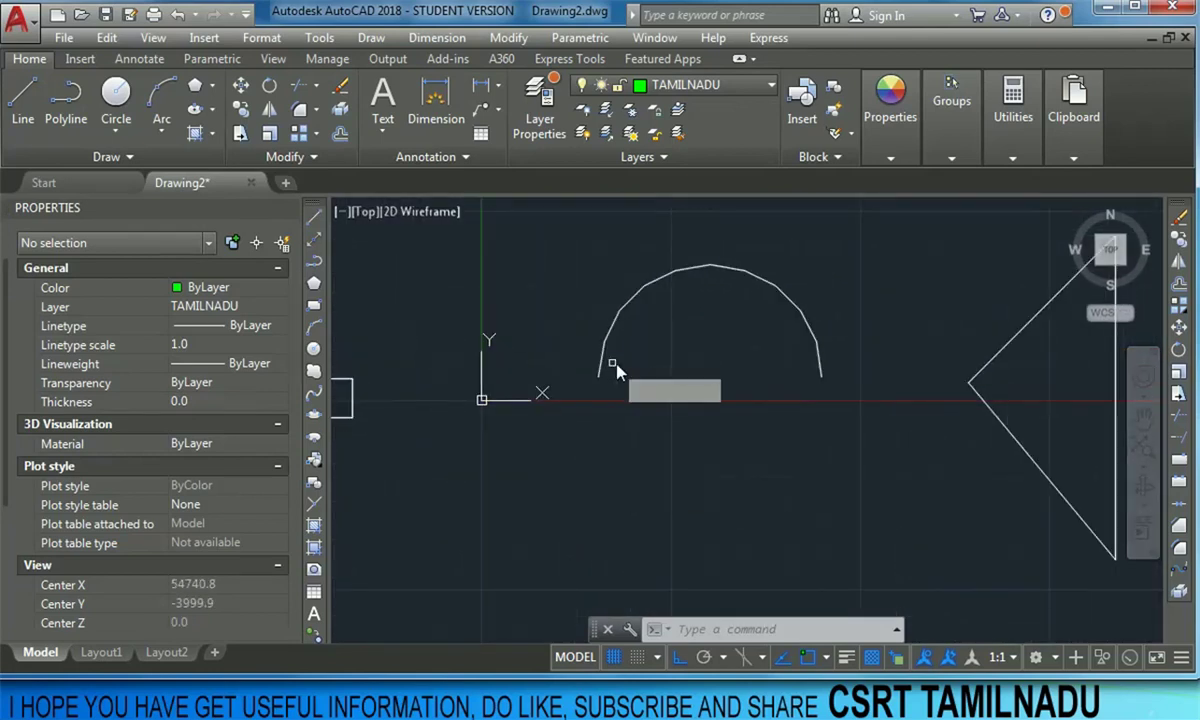
{"action": "key", "text": "Return"}
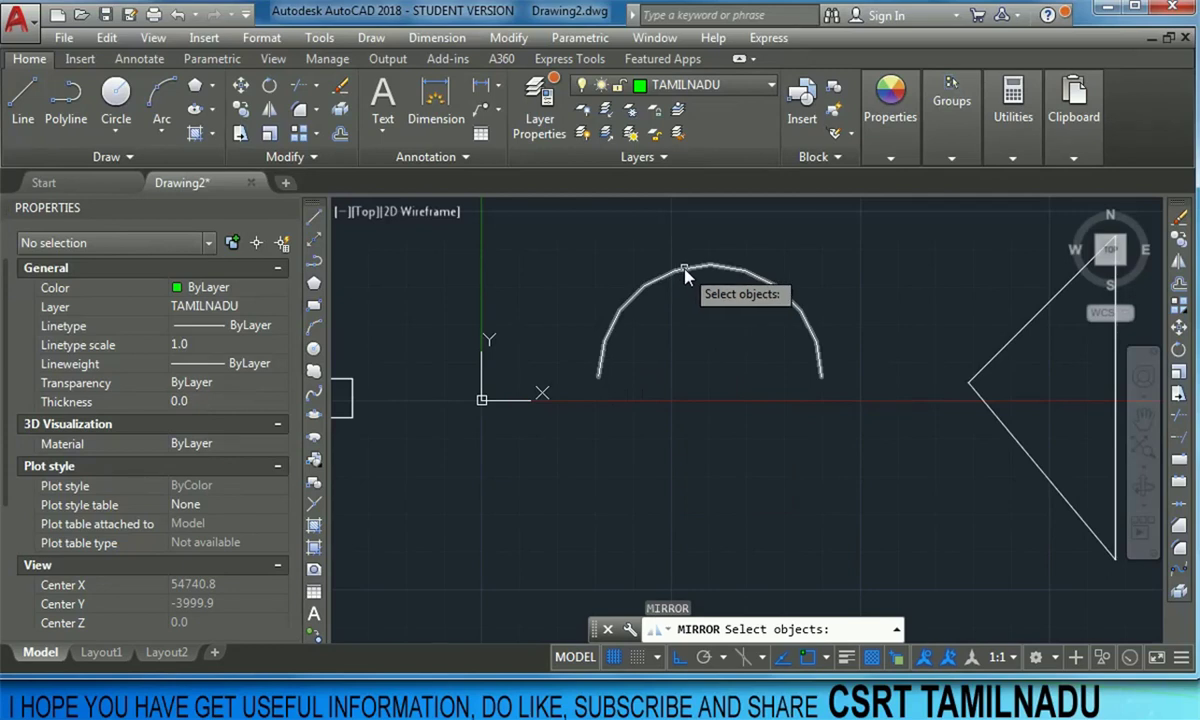
{"action": "left_click", "coordinate": [685, 276]}
{"action": "left_click", "coordinate": [631, 249]}
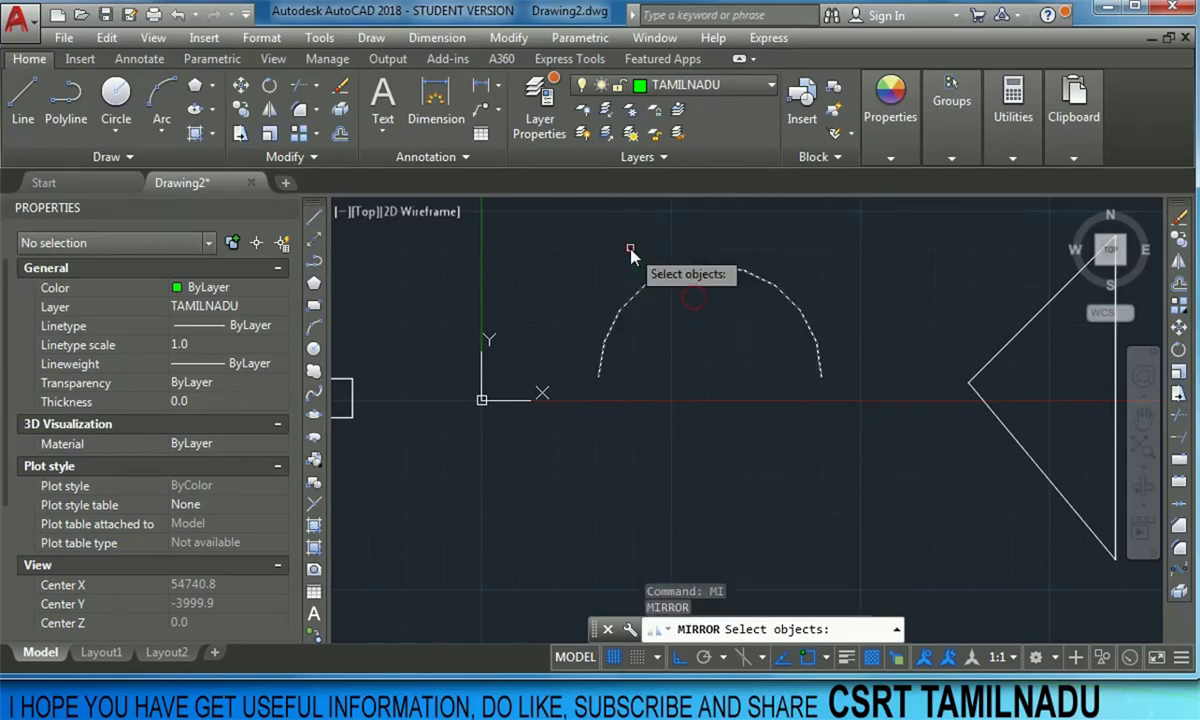
{"action": "key", "text": "Return"}
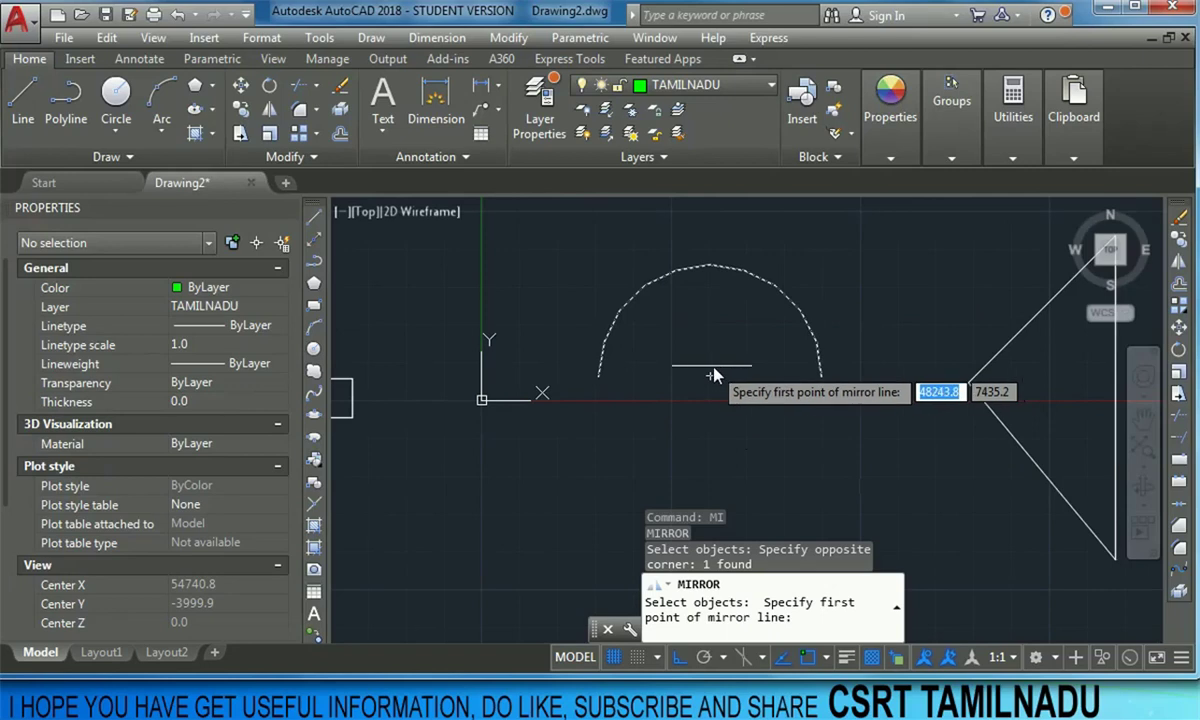
- Mirror the arc about a horizontal line through its centre, keeping the original (N)
{"action": "left_click", "coordinate": [707, 382]}
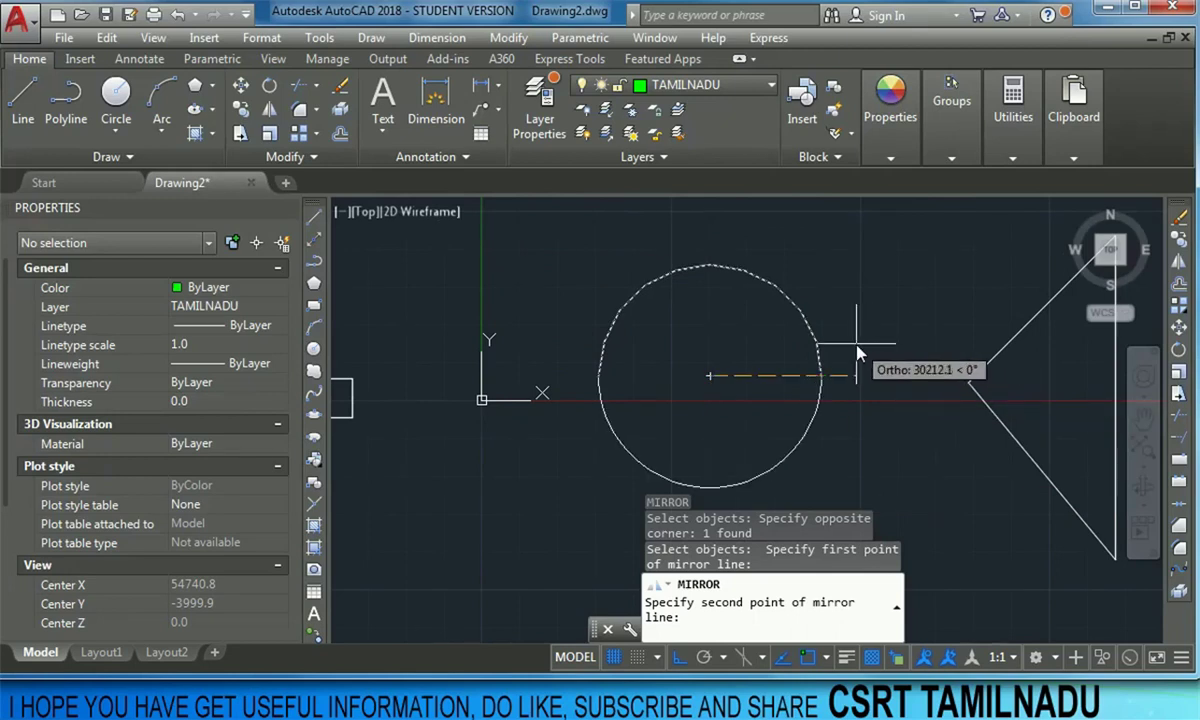
{"action": "key", "text": "F8"}
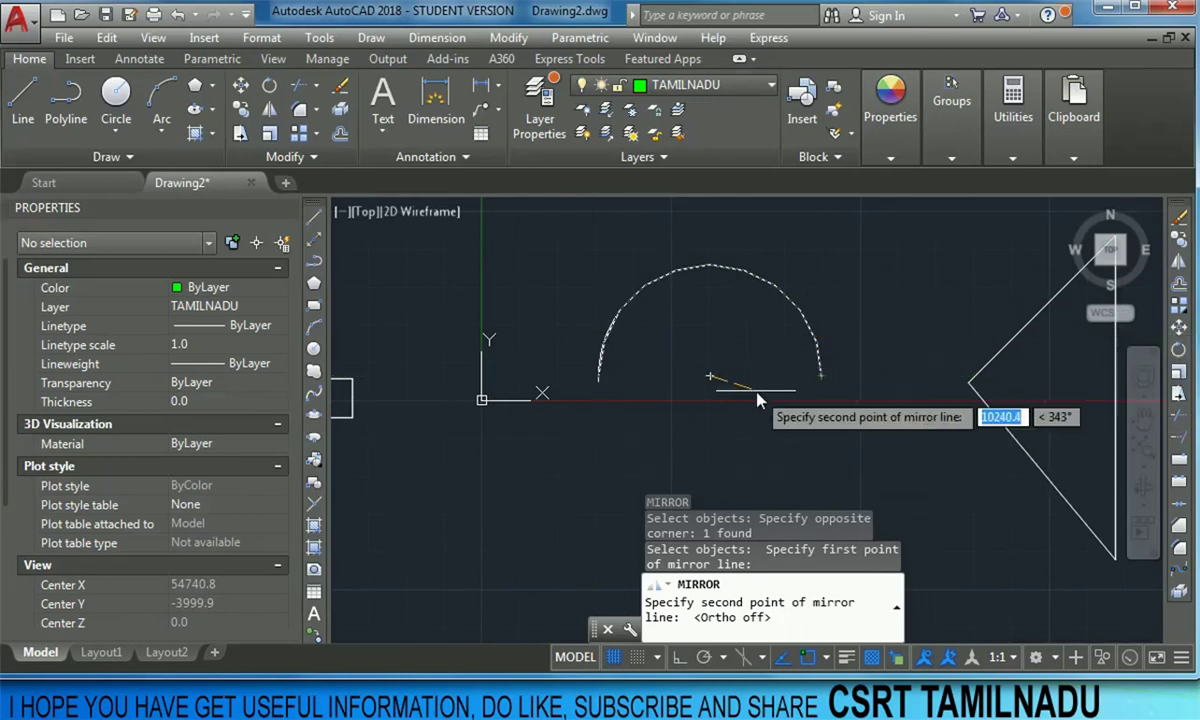
{"action": "key", "text": "F8"}
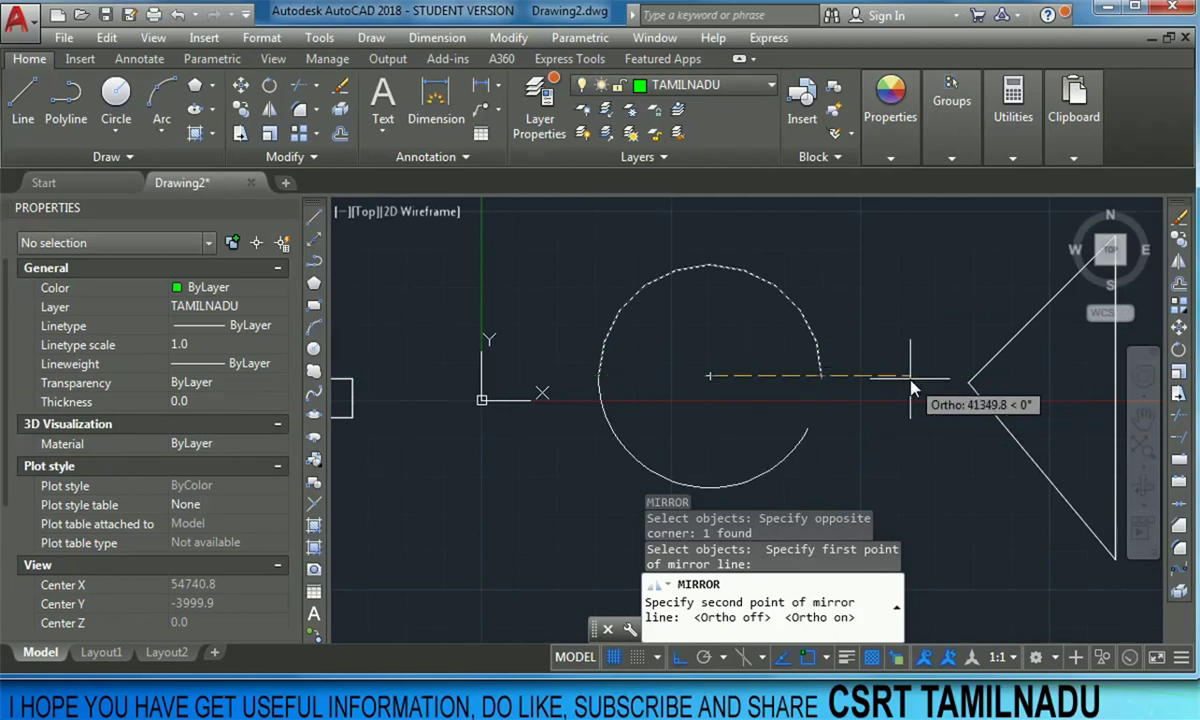
{"action": "left_click", "coordinate": [912, 388]}
{"action": "type", "text": "N"}
{"action": "key", "text": "Return"}
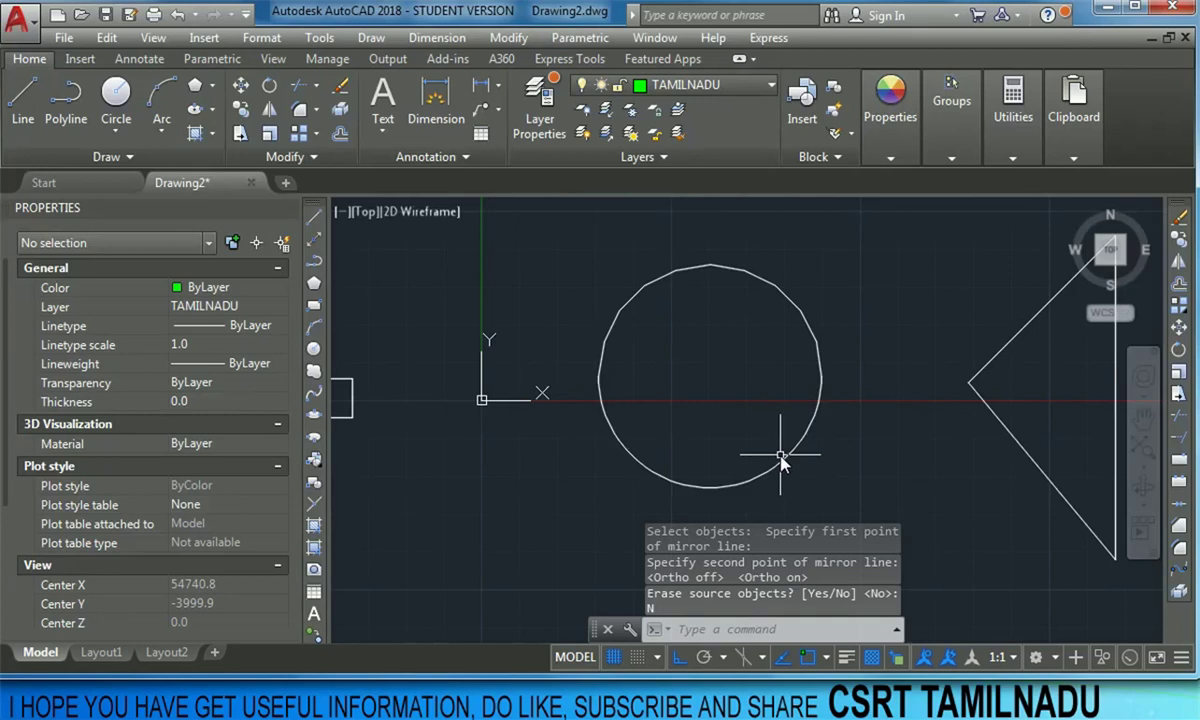
{"action": "scroll", "coordinate": [855, 443], "scroll_direction": "down", "scroll_amount": 3}
{"action": "scroll", "coordinate": [900, 432], "scroll_direction": "up", "scroll_amount": 2}
{"action": "scroll", "coordinate": [680, 415], "scroll_direction": "down", "scroll_amount": 2}
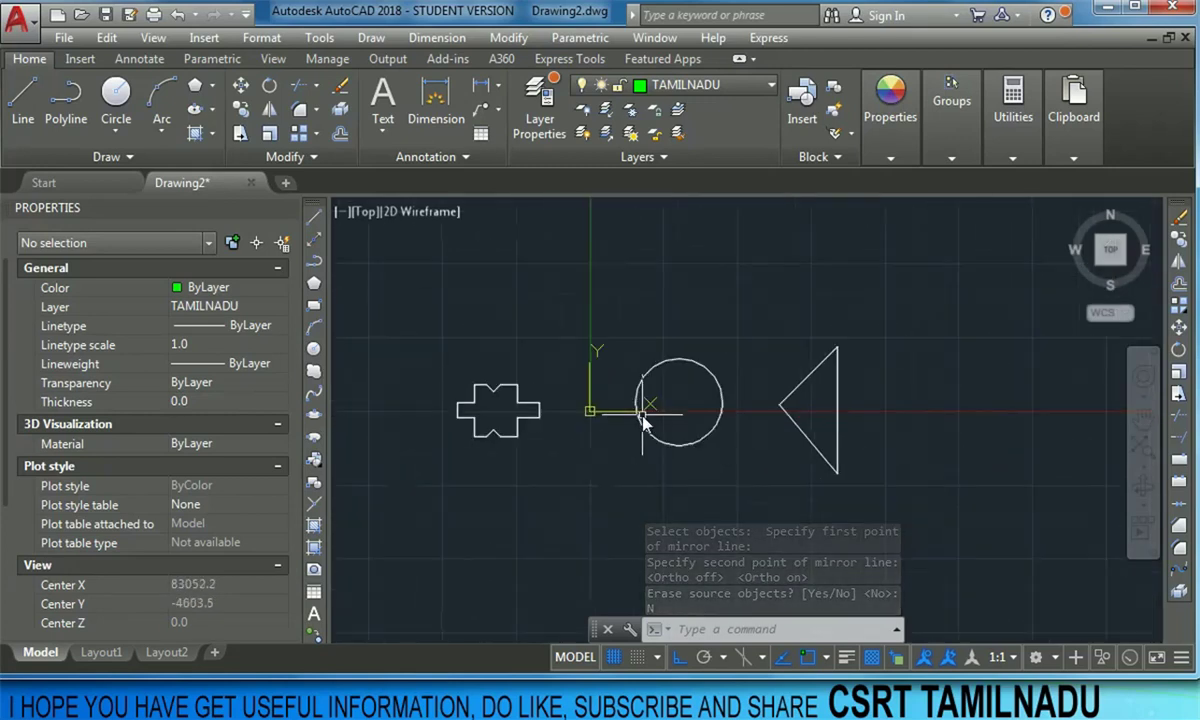
- Delete the ten mirrored lines of the cross's lower half
{"action": "scroll", "coordinate": [443, 436], "scroll_direction": "up", "scroll_amount": 5}
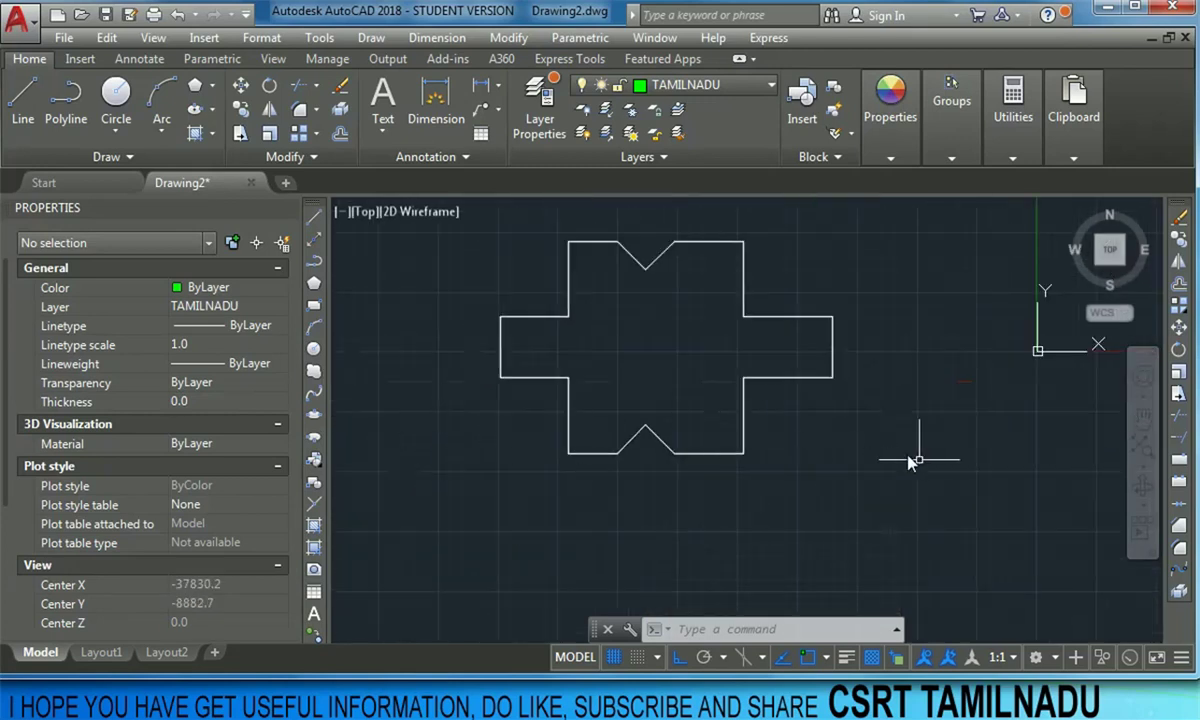
{"action": "left_click", "coordinate": [922, 480]}
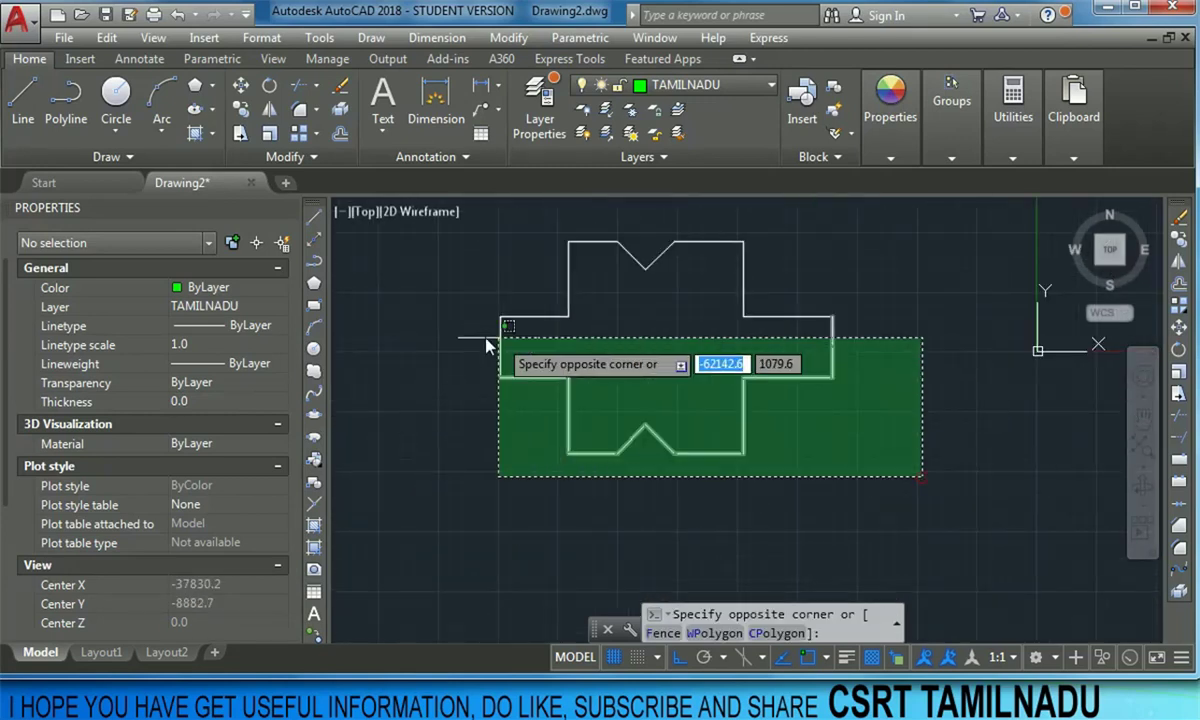
{"action": "left_click", "coordinate": [417, 360]}
{"action": "key", "text": "Delete"}
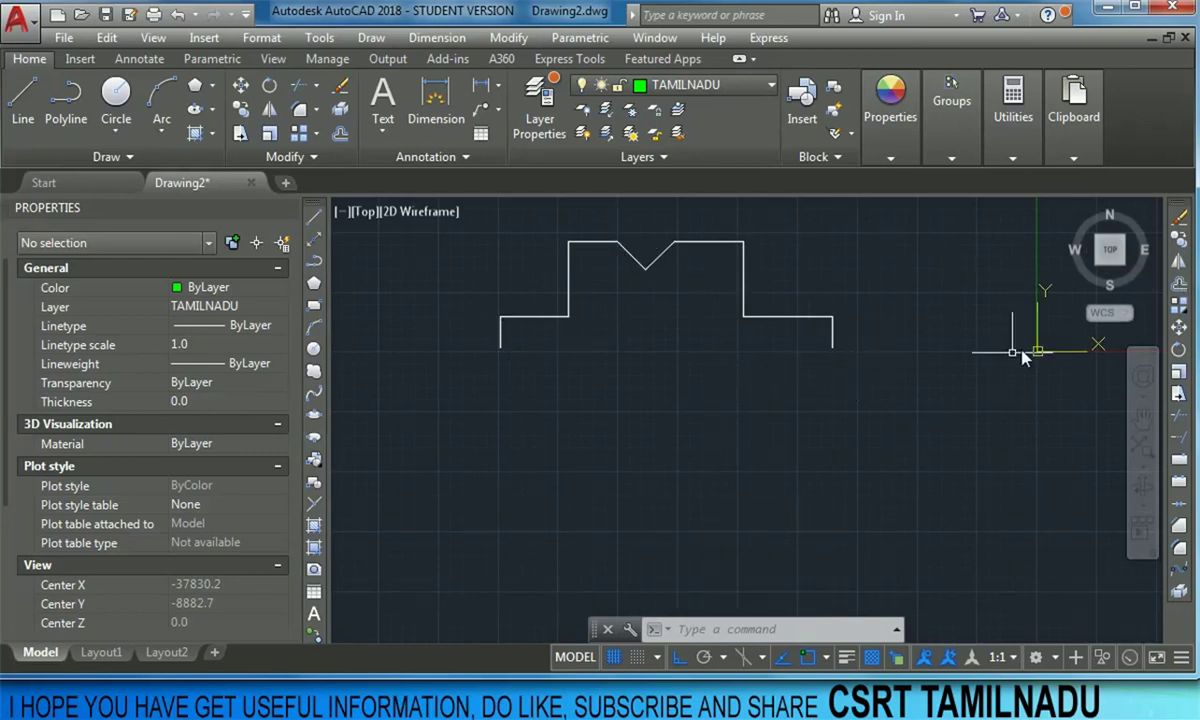
- Pan to the circle and triangle and select the triangle's three lines
{"action": "scroll", "coordinate": [1008, 370], "scroll_direction": "down", "scroll_amount": 6}
{"action": "mouse_move", "coordinate": [1008, 370]}
{"action": "middle_mouse_down"}
{"action": "mouse_move", "coordinate": [889, 393]}
{"action": "mouse_move", "coordinate": [560, 393]}
{"action": "middle_mouse_up"}
{"action": "scroll", "coordinate": [818, 424], "scroll_direction": "up", "scroll_amount": 4}
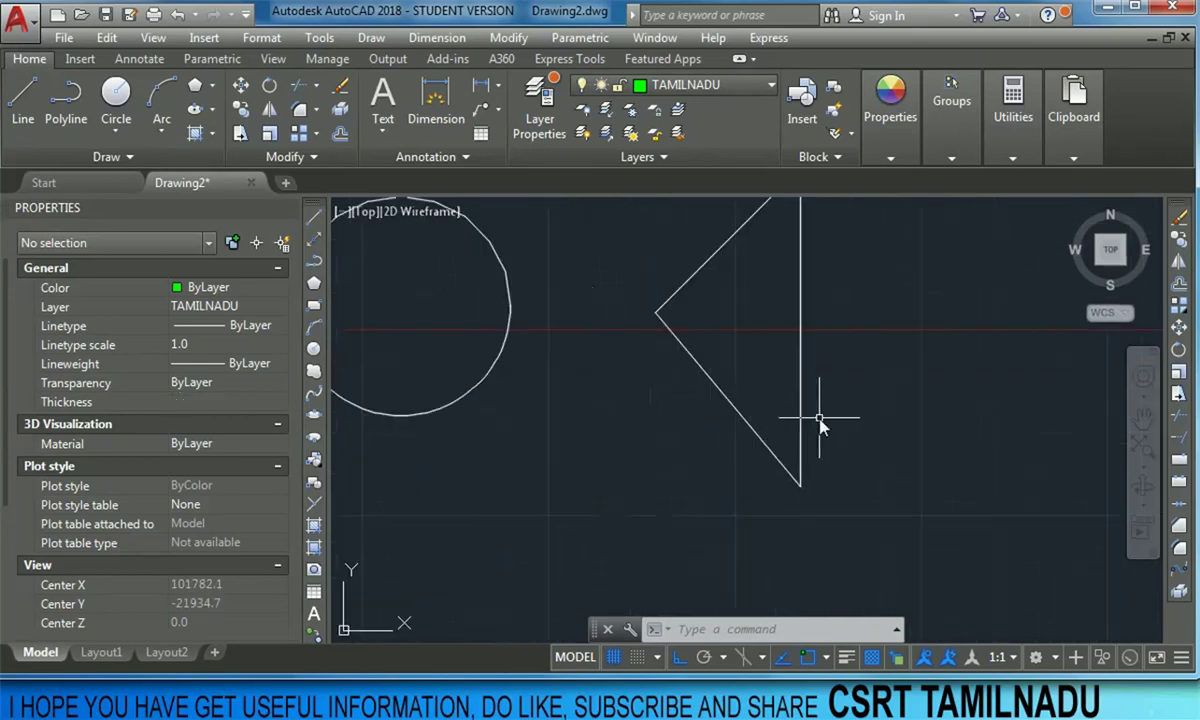
{"action": "scroll", "coordinate": [808, 425], "scroll_direction": "down", "scroll_amount": 2}
{"action": "middle_click_drag", "start_coordinate": [808, 425], "coordinate": [737, 482]}
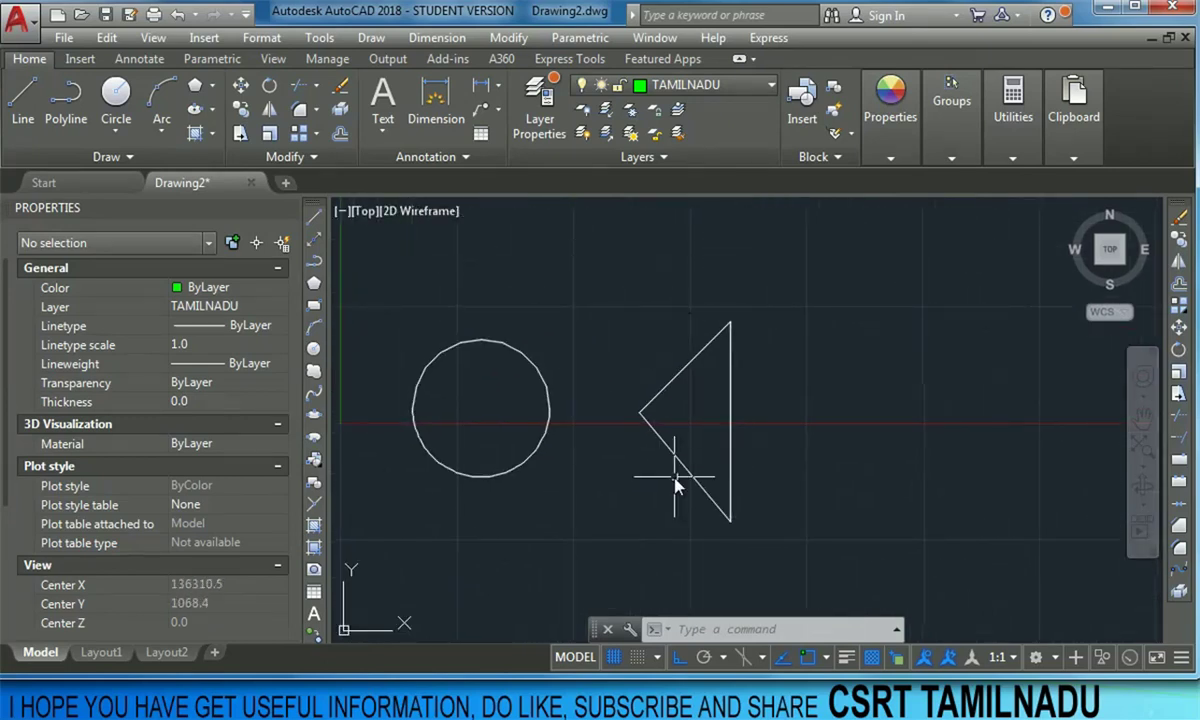
{"action": "left_click", "coordinate": [772, 548]}
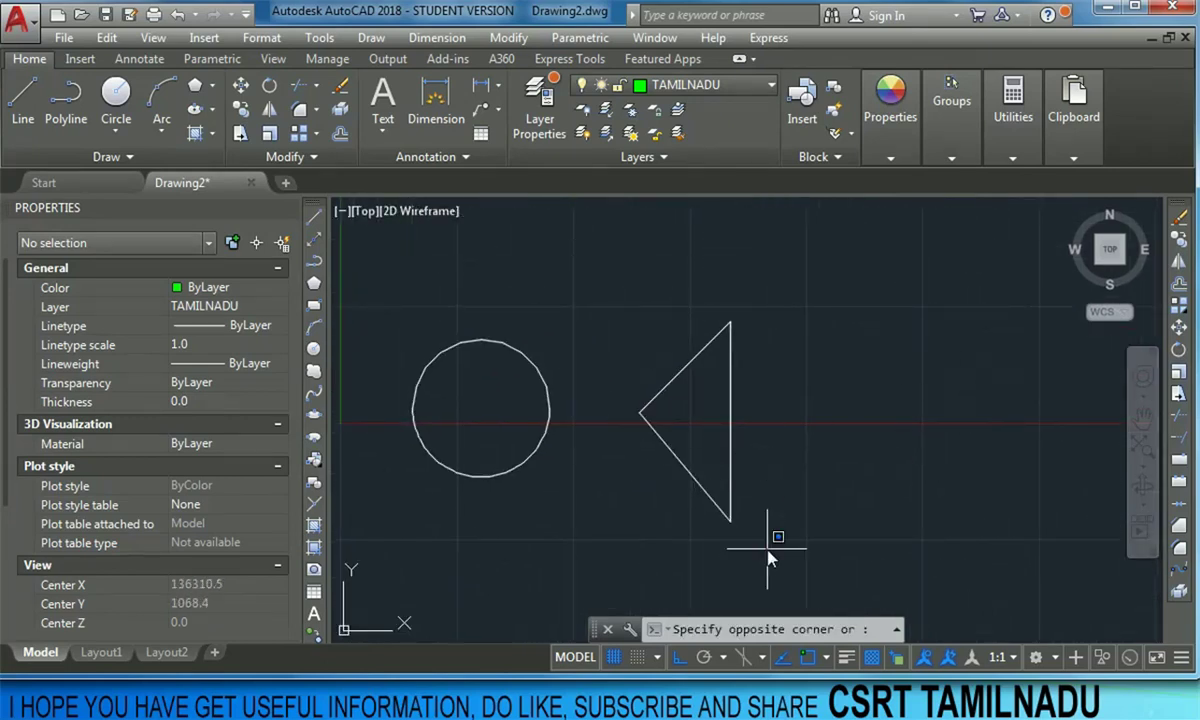
{"action": "left_click", "coordinate": [664, 314]}
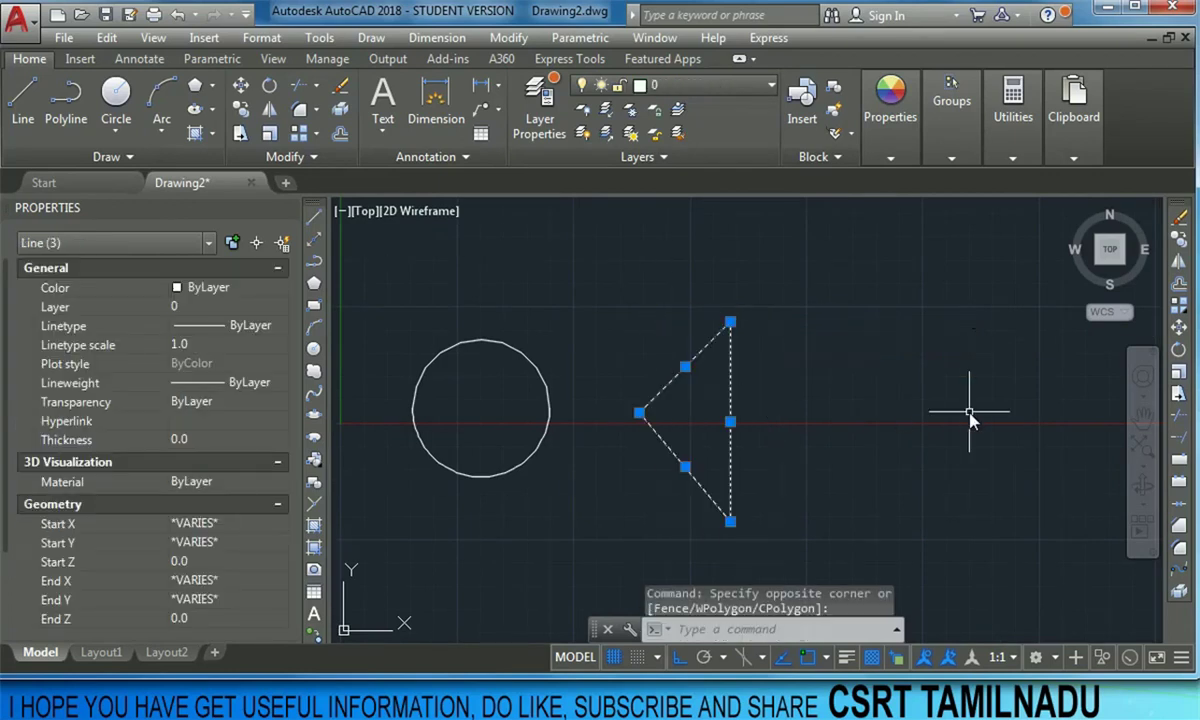
{"action": "type", "text": "MI"}
- Mirror the three triangle lines about their vertical edge, keeping the original (N), forming a diamond
{"action": "key", "text": "Return"}
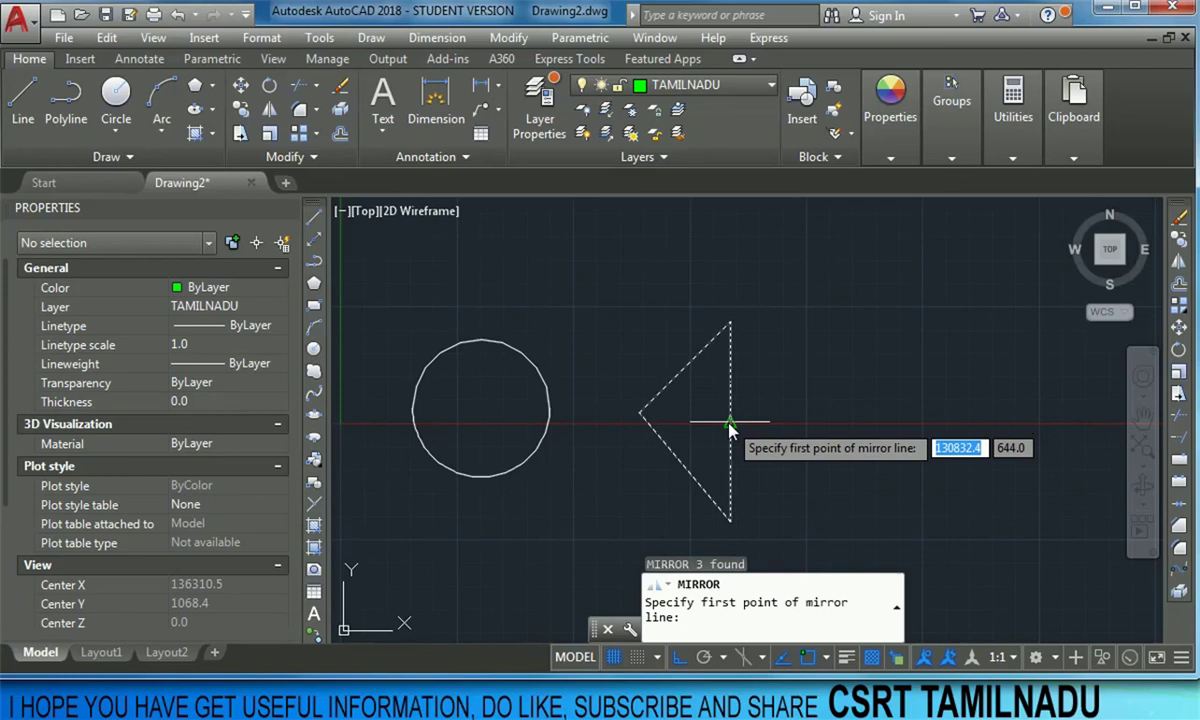
{"action": "left_click", "coordinate": [731, 423]}
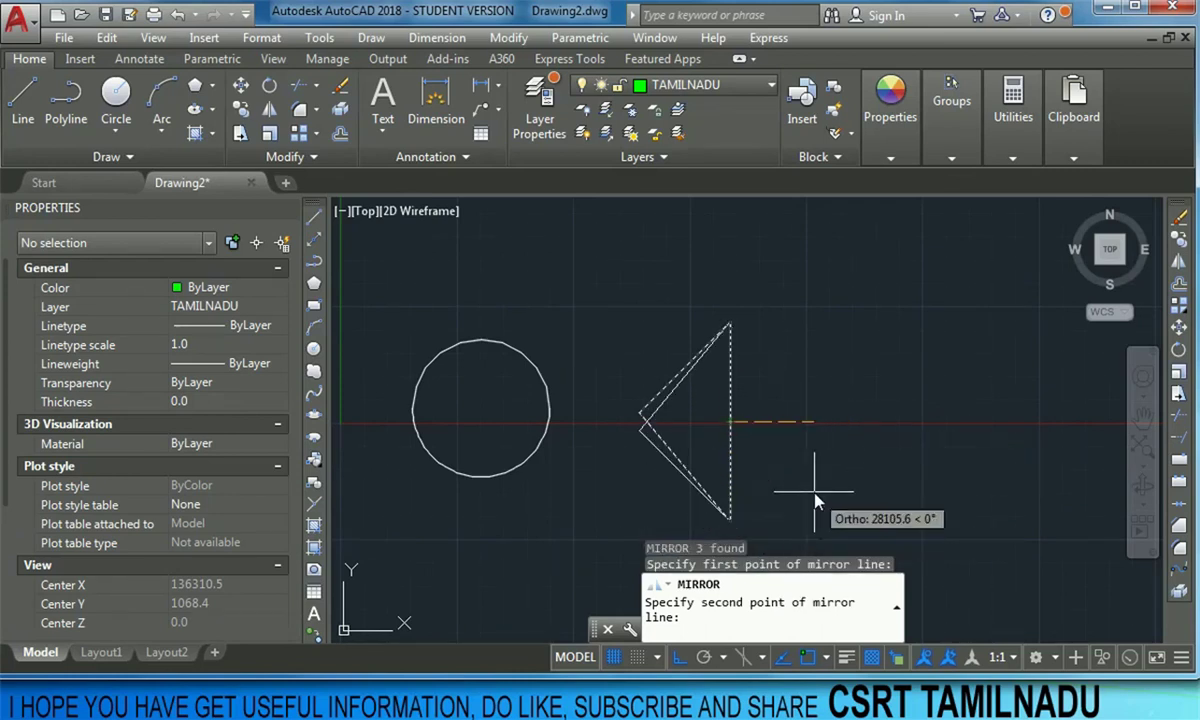
{"action": "middle_click_drag", "start_coordinate": [817, 500], "coordinate": [737, 348]}
{"action": "left_click", "coordinate": [792, 465]}
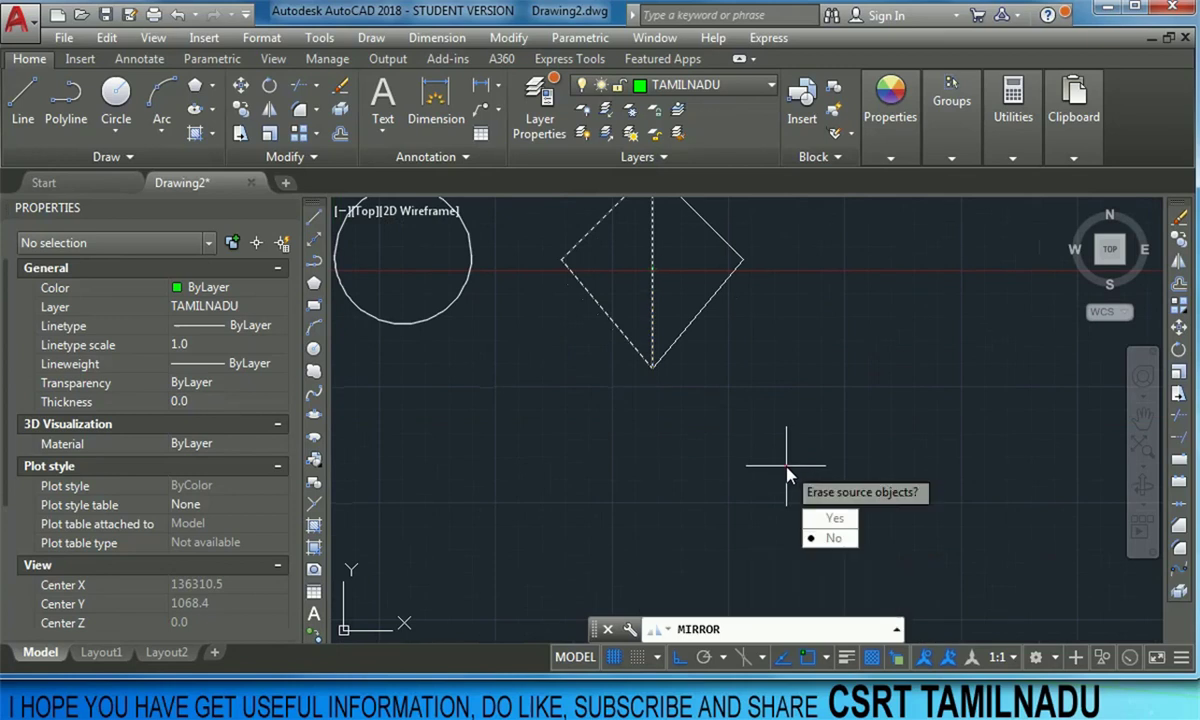
{"action": "type", "text": "N"}
{"action": "key", "text": "Return"}
{"action": "middle_click_drag", "start_coordinate": [630, 290], "coordinate": [660, 360]}
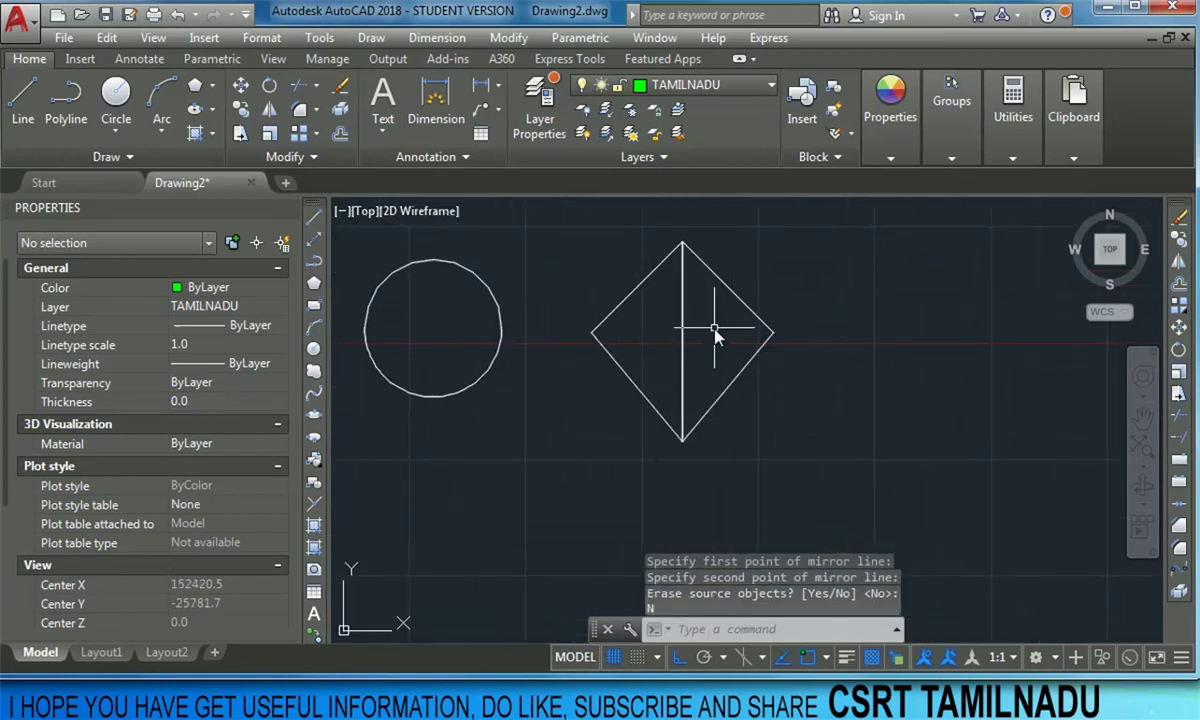
{"action": "left_click", "coordinate": [682, 330]}
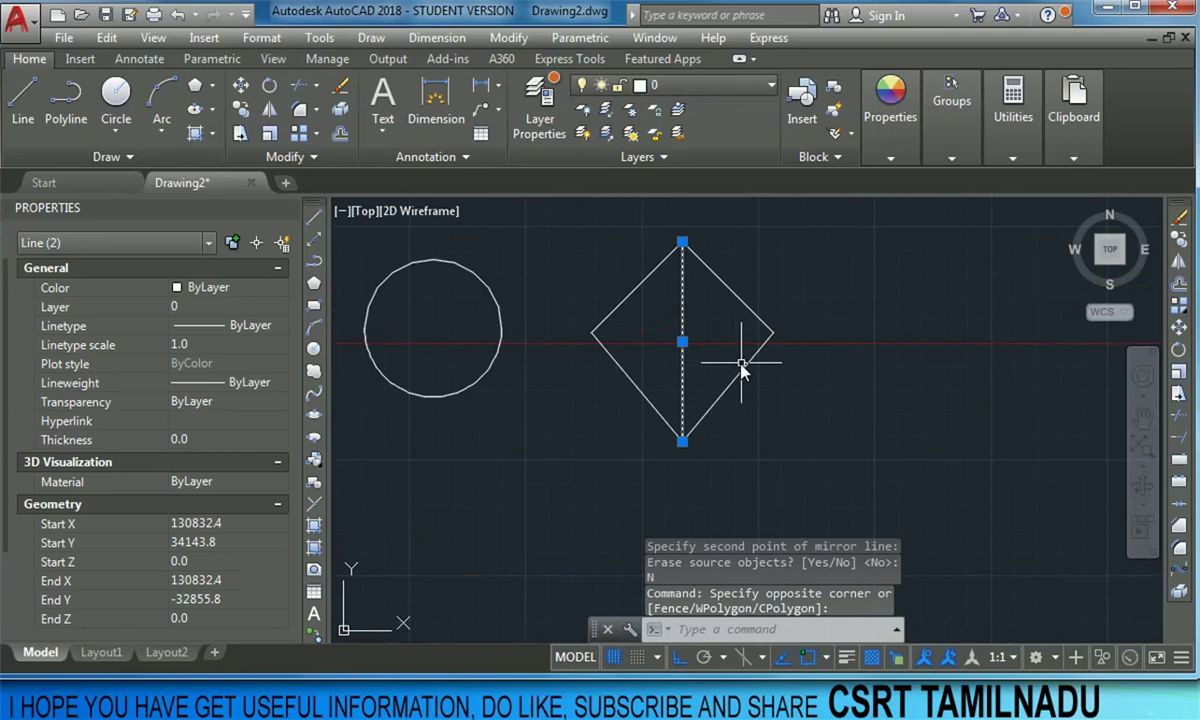
- Draw a horizontal helper line across the middle of the diamond
{"action": "key", "text": "Escape"}
{"action": "key", "text": "Return"}
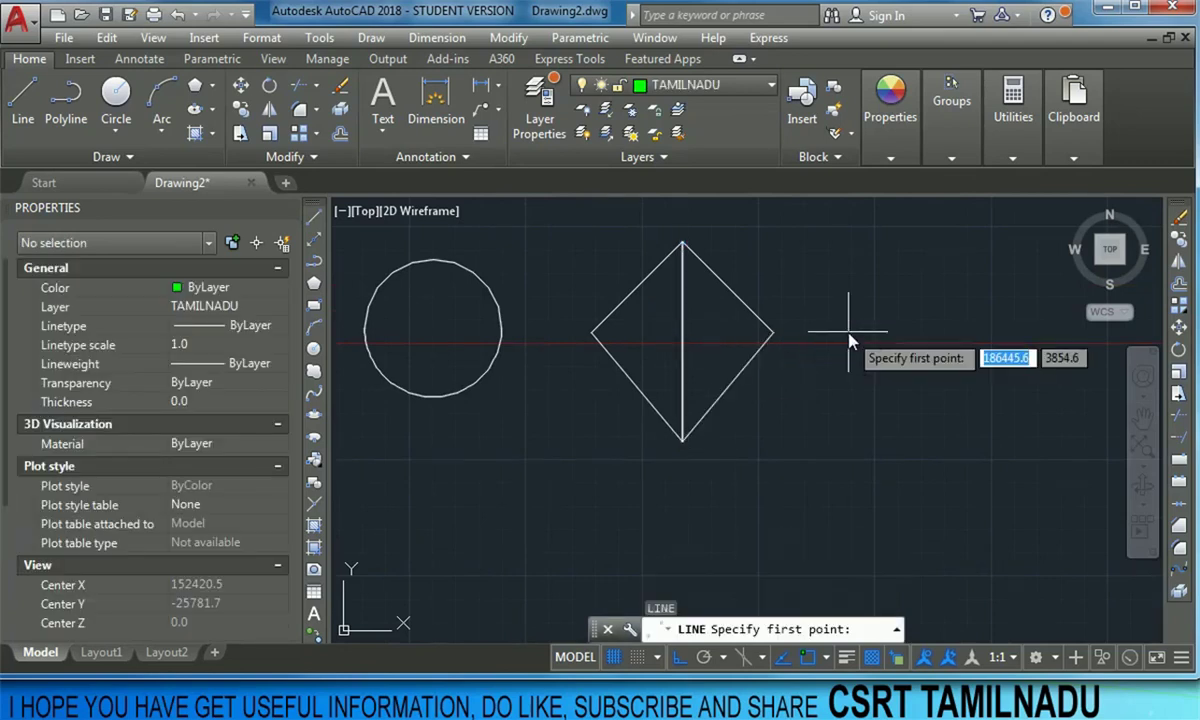
{"action": "left_click", "coordinate": [847, 331]}
{"action": "left_click", "coordinate": [530, 330]}
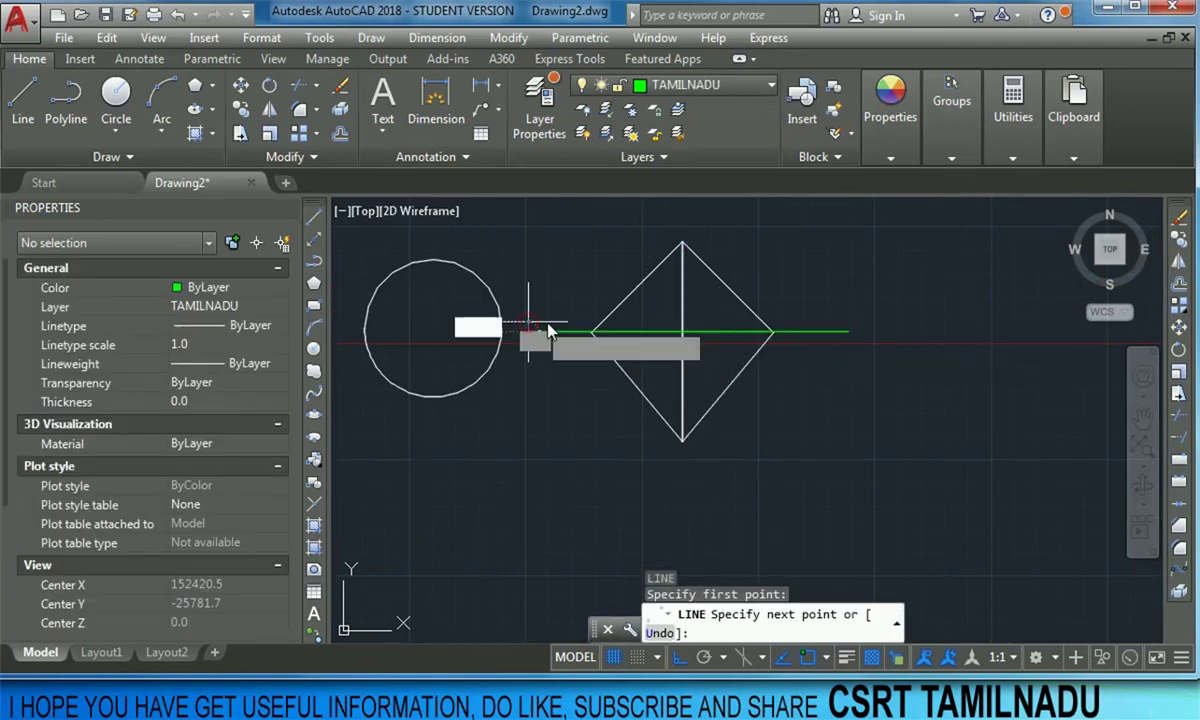
{"action": "key", "text": "Return"}
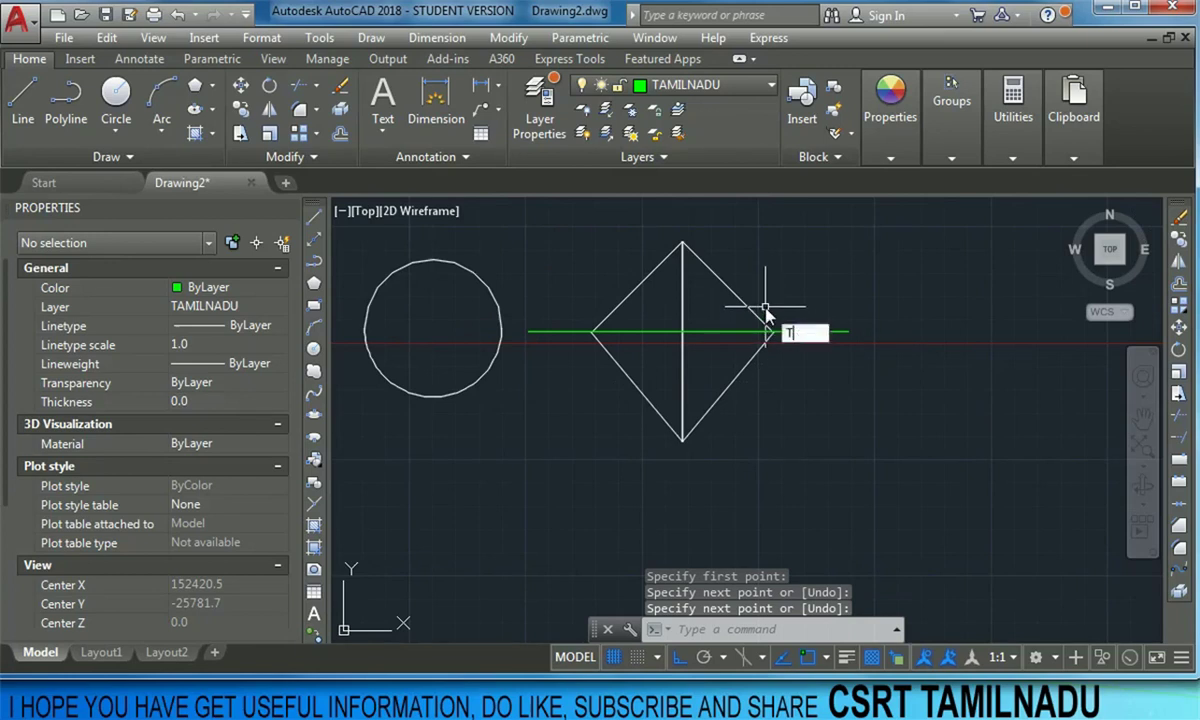
- Trim away the diamond's upper half with a crossing window and delete the helper line
{"action": "key", "text": "Return"}
{"action": "key", "text": "Return"}
{"action": "left_click", "coordinate": [783, 262]}
{"action": "left_click", "coordinate": [578, 232]}
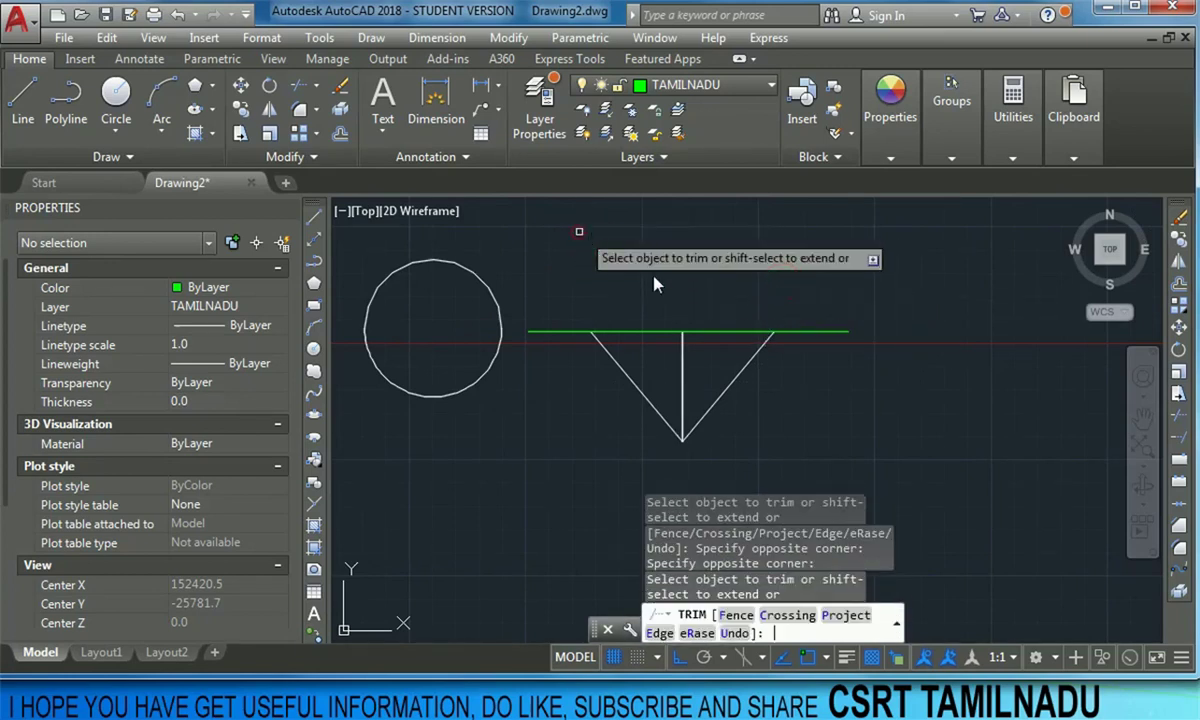
{"action": "key", "text": "Escape"}
{"action": "left_click", "coordinate": [712, 332]}
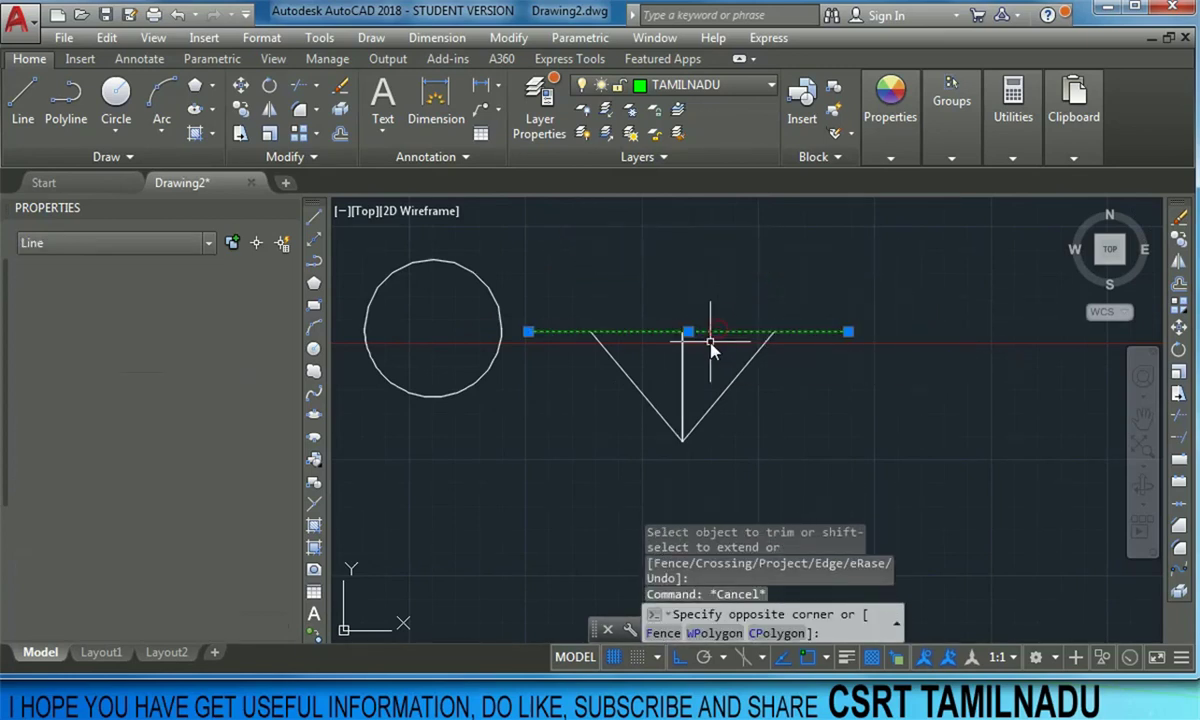
{"action": "key", "text": "Delete"}
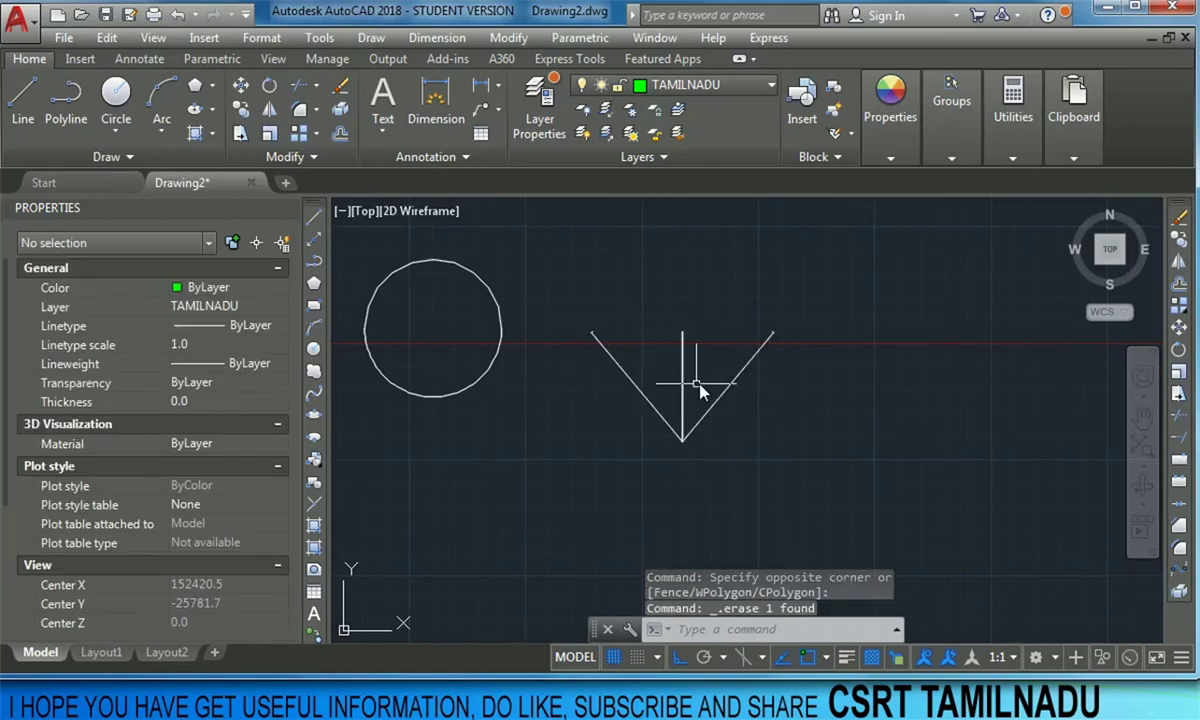
{"action": "mouse_move", "coordinate": [1094, 258]}
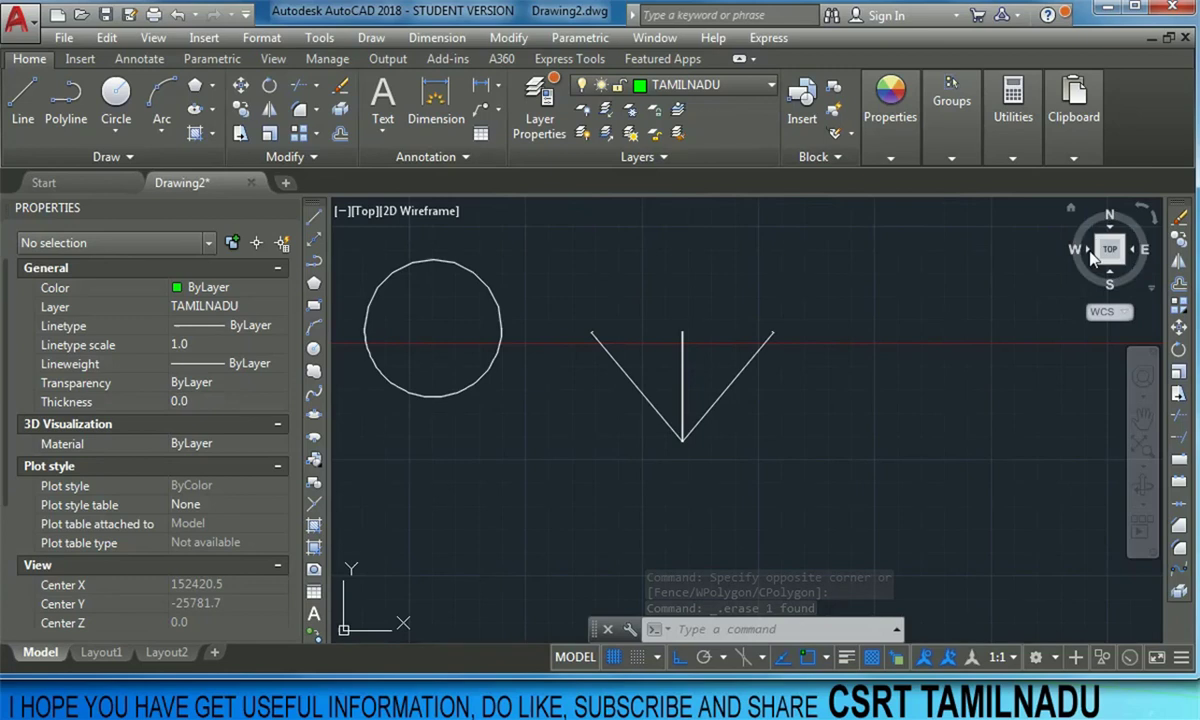
- Mirror the V lines about a horizontal axis at the vertical line's top to restore the diamond
{"action": "left_click", "coordinate": [1180, 261]}
{"action": "left_click", "coordinate": [777, 407]}
{"action": "left_click", "coordinate": [625, 360]}
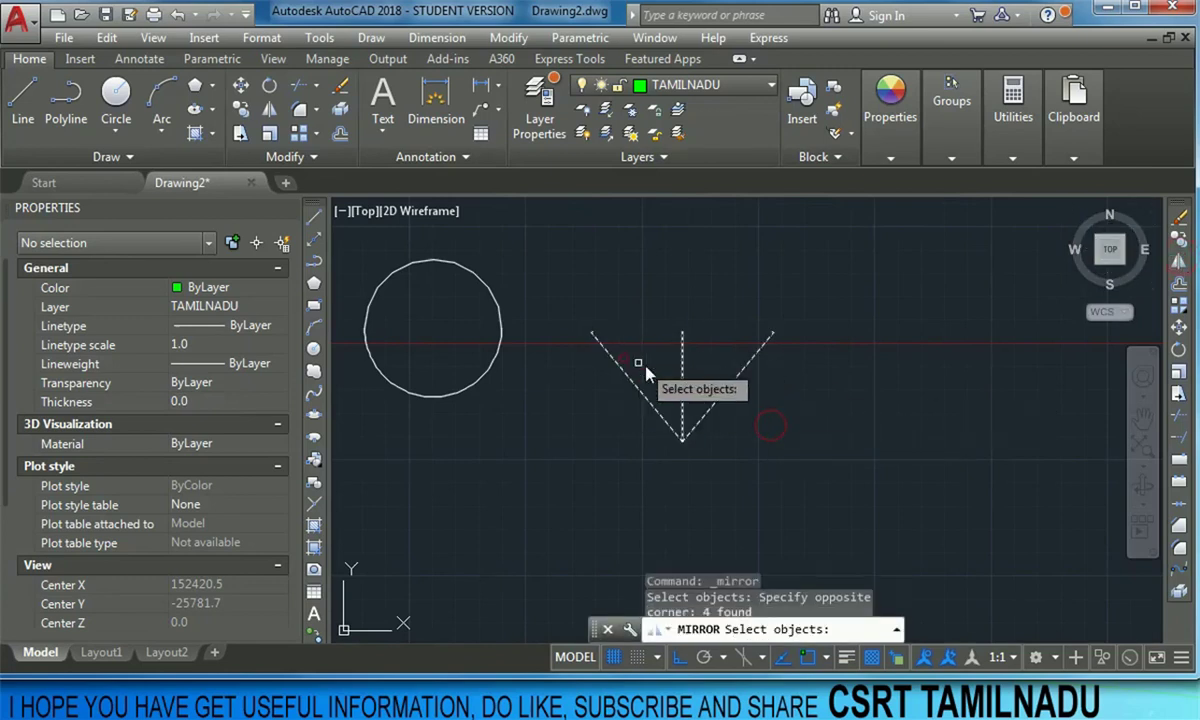
{"action": "key", "text": "Return"}
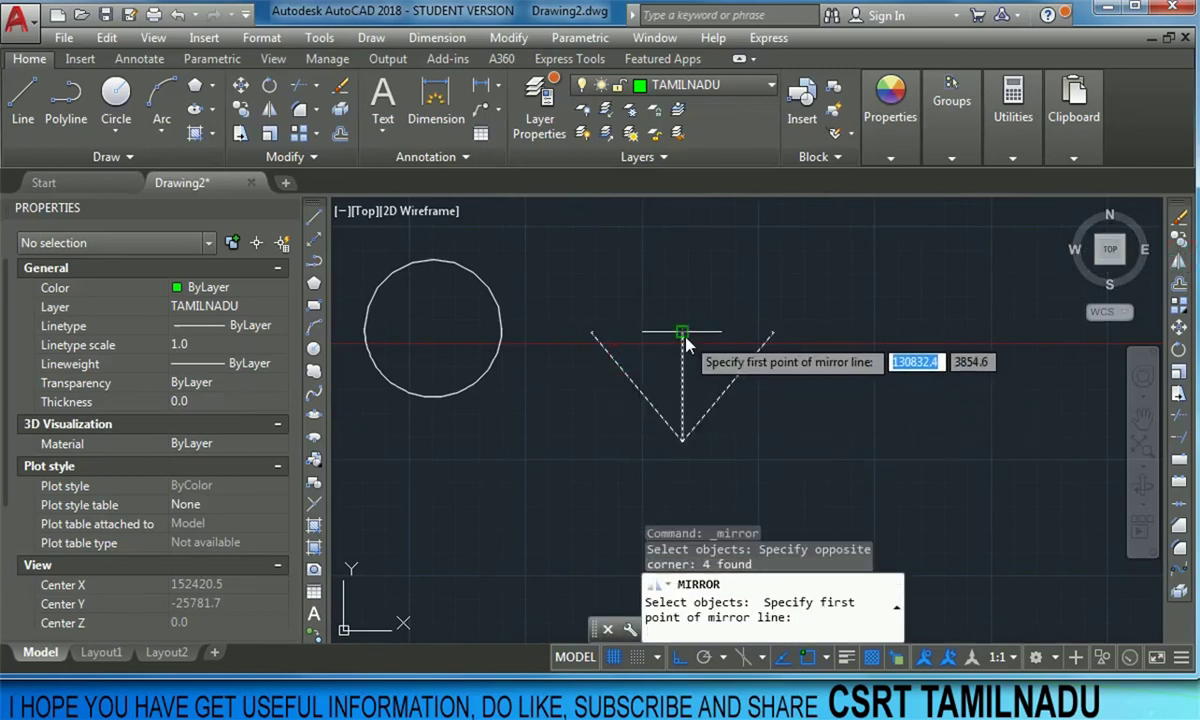
{"action": "left_click", "coordinate": [684, 339]}
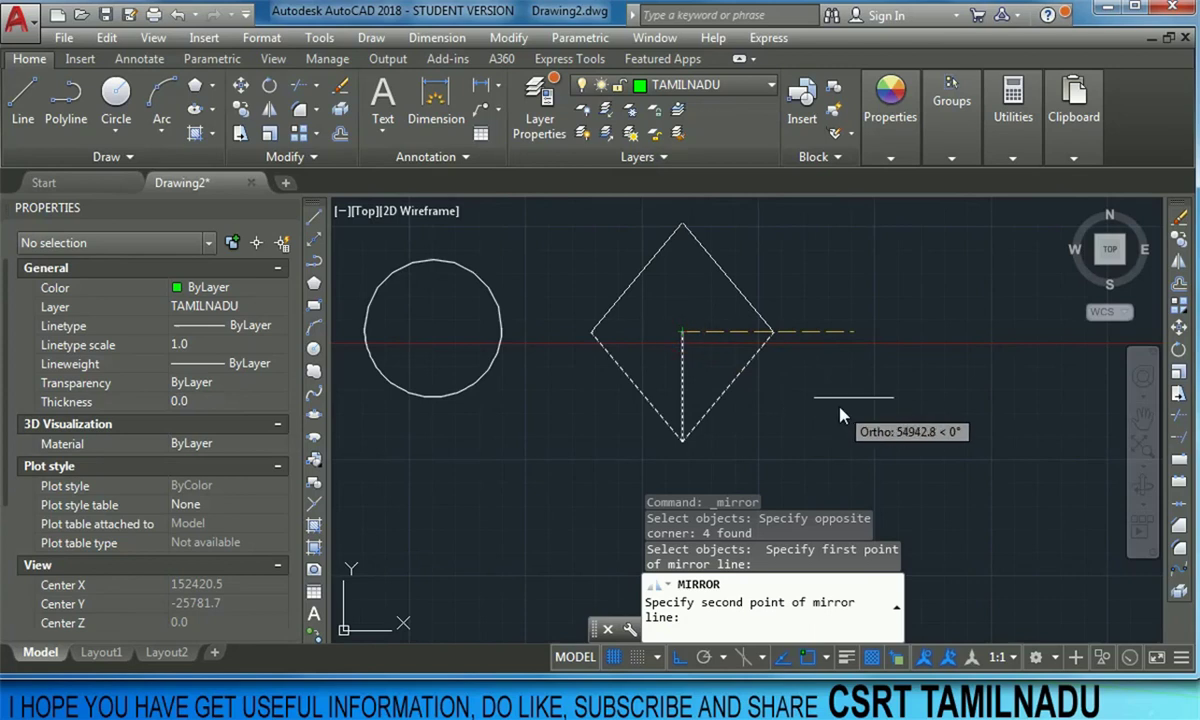
{"action": "left_click", "coordinate": [886, 341]}
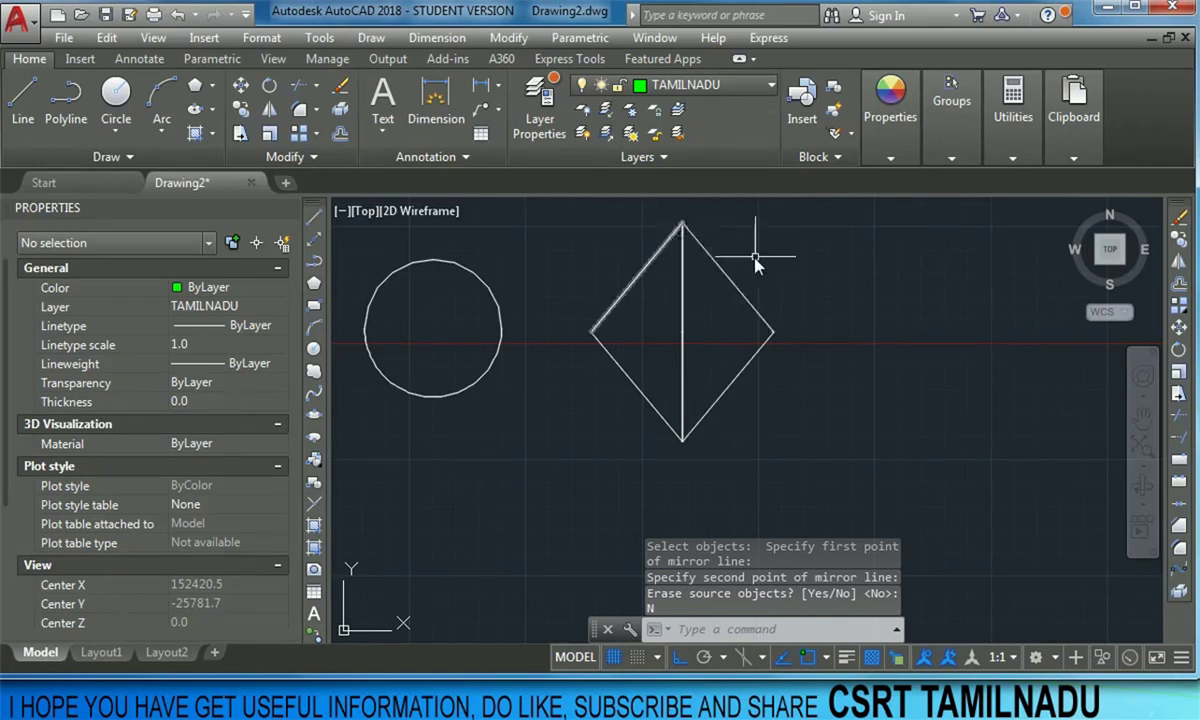
{"action": "scroll", "coordinate": [760, 265], "scroll_direction": "down", "scroll_amount": 8}
{"action": "scroll", "coordinate": [815, 300], "scroll_direction": "up", "scroll_amount": 4}
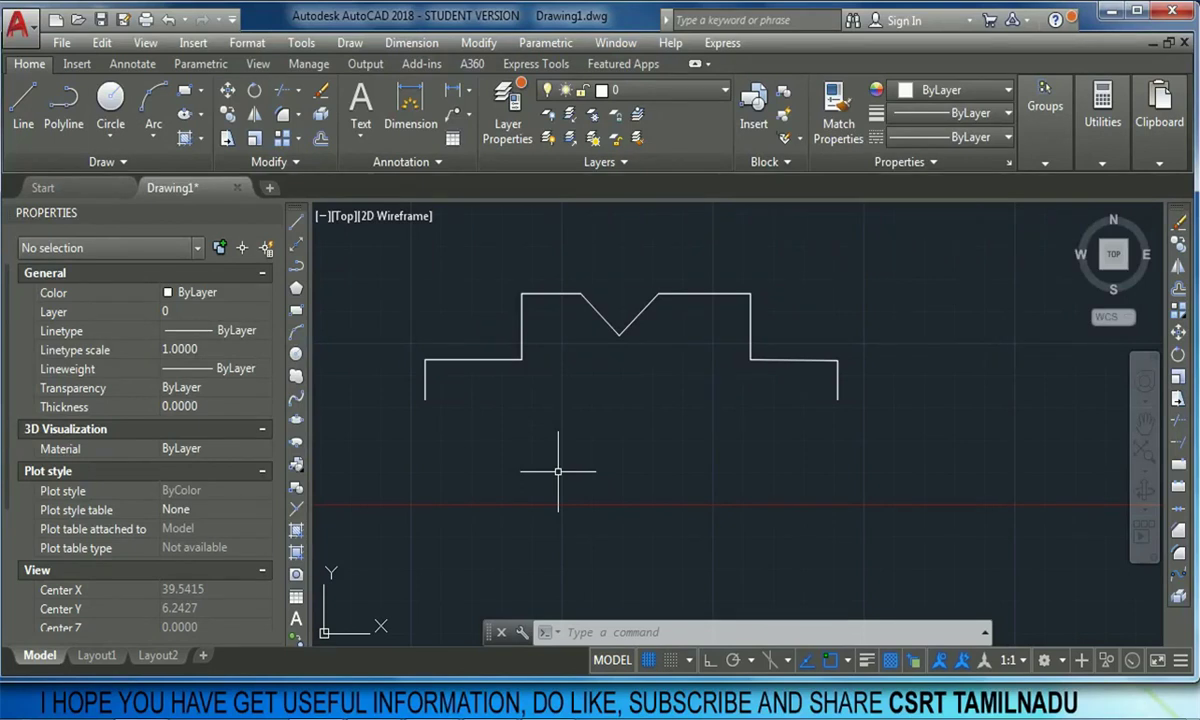
- Start Mirror with MI and window-select the whole stepped outline in Drawing1
{"action": "type", "text": "mi"}
{"action": "key", "text": "Return"}
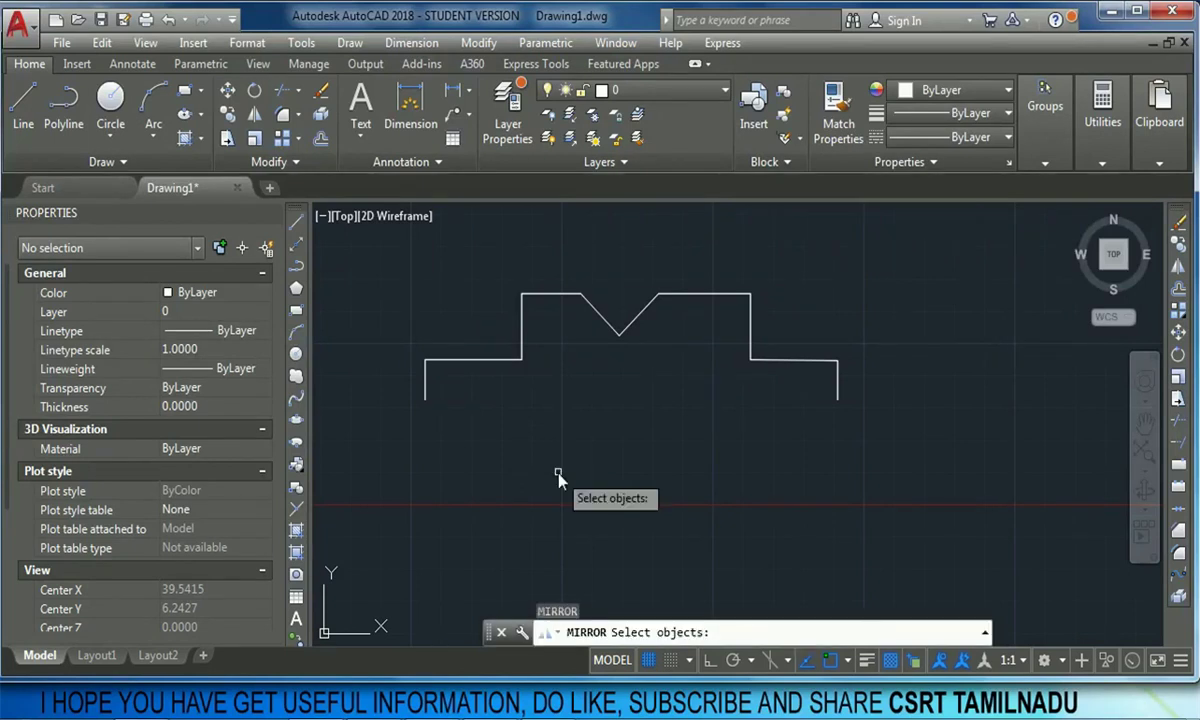
{"action": "left_click", "coordinate": [862, 407]}
{"action": "left_click", "coordinate": [399, 277]}
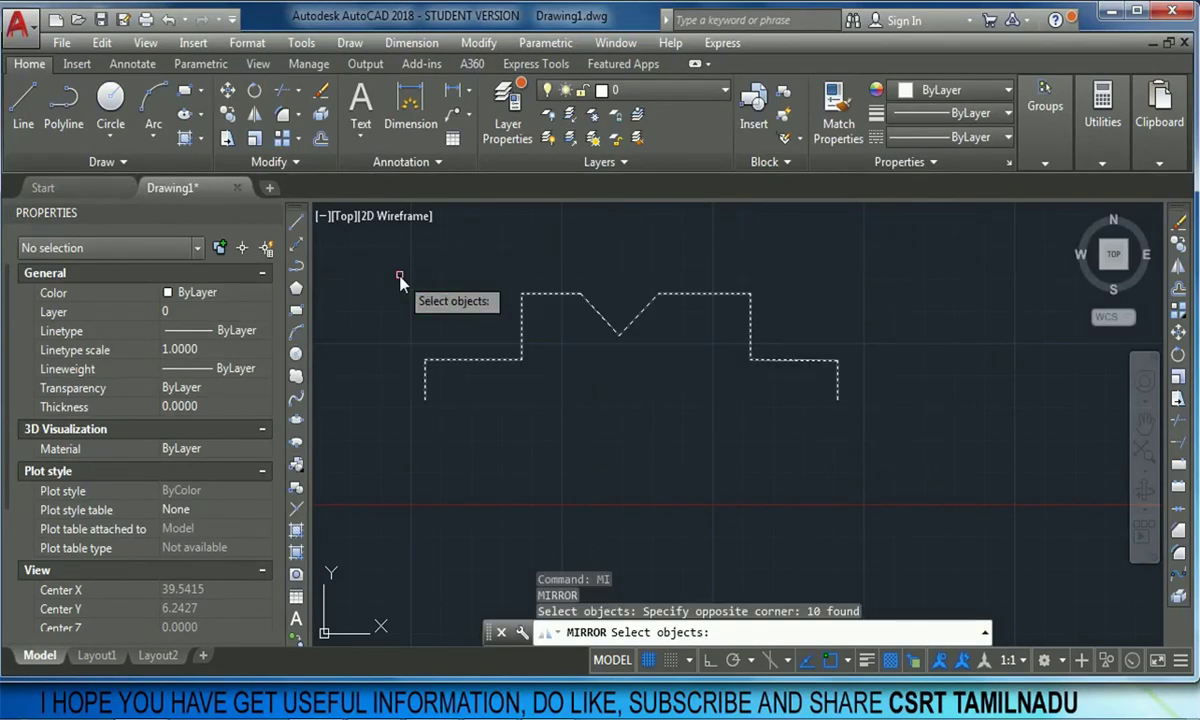
{"action": "key", "text": "Return"}
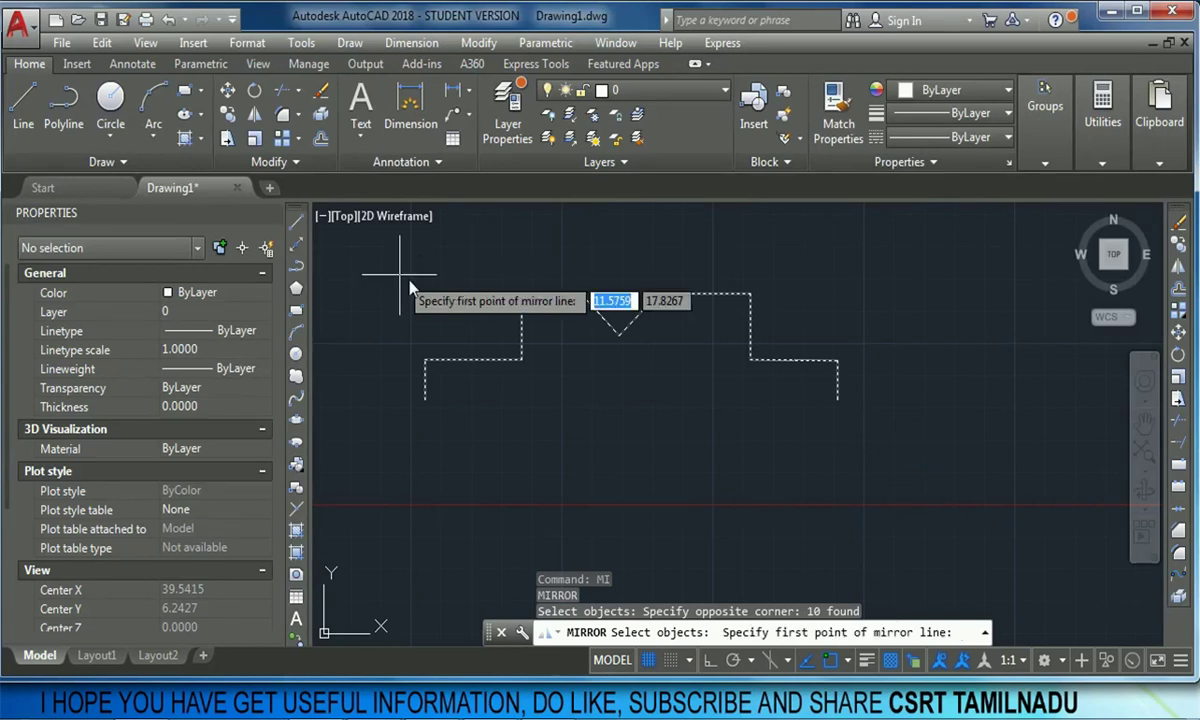
- Mirror the outline across the horizontal axis with Ortho on, keeping the original
{"action": "scroll", "coordinate": [632, 515], "scroll_direction": "down", "scroll_amount": 4}
{"action": "middle_click_drag", "start_coordinate": [632, 515], "coordinate": [620, 435]}
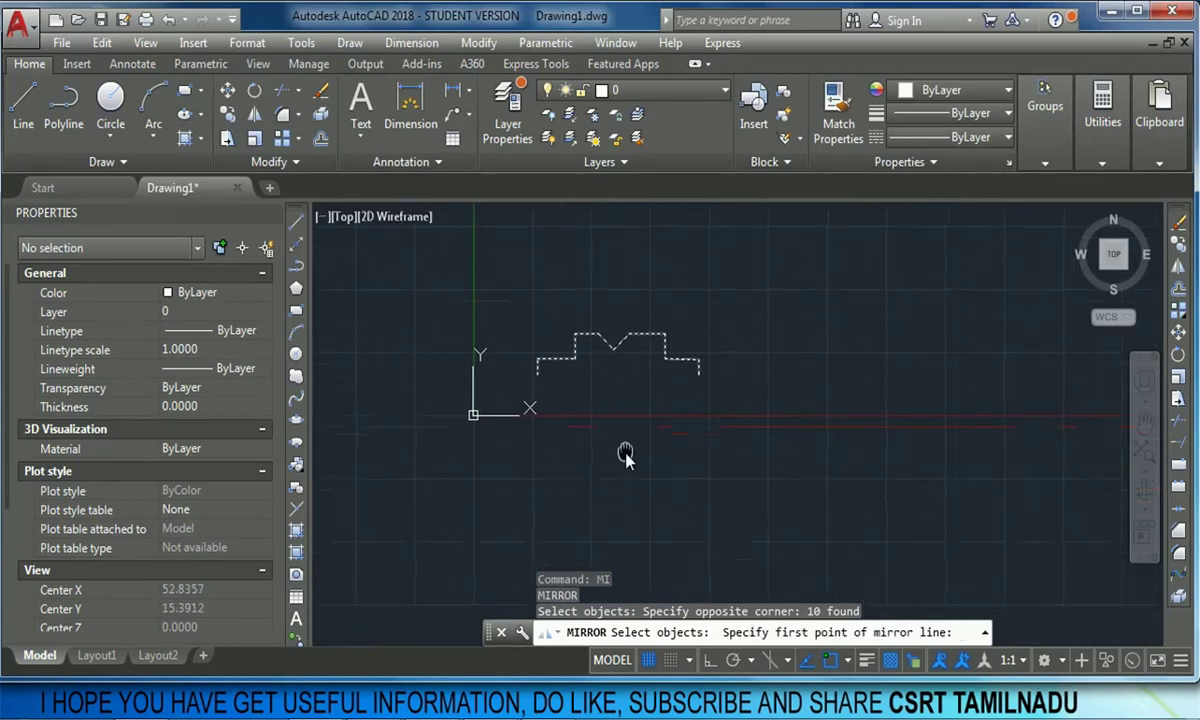
{"action": "scroll", "coordinate": [613, 380], "scroll_direction": "up", "scroll_amount": 2}
{"action": "scroll", "coordinate": [613, 380], "scroll_direction": "up", "scroll_amount": 2}
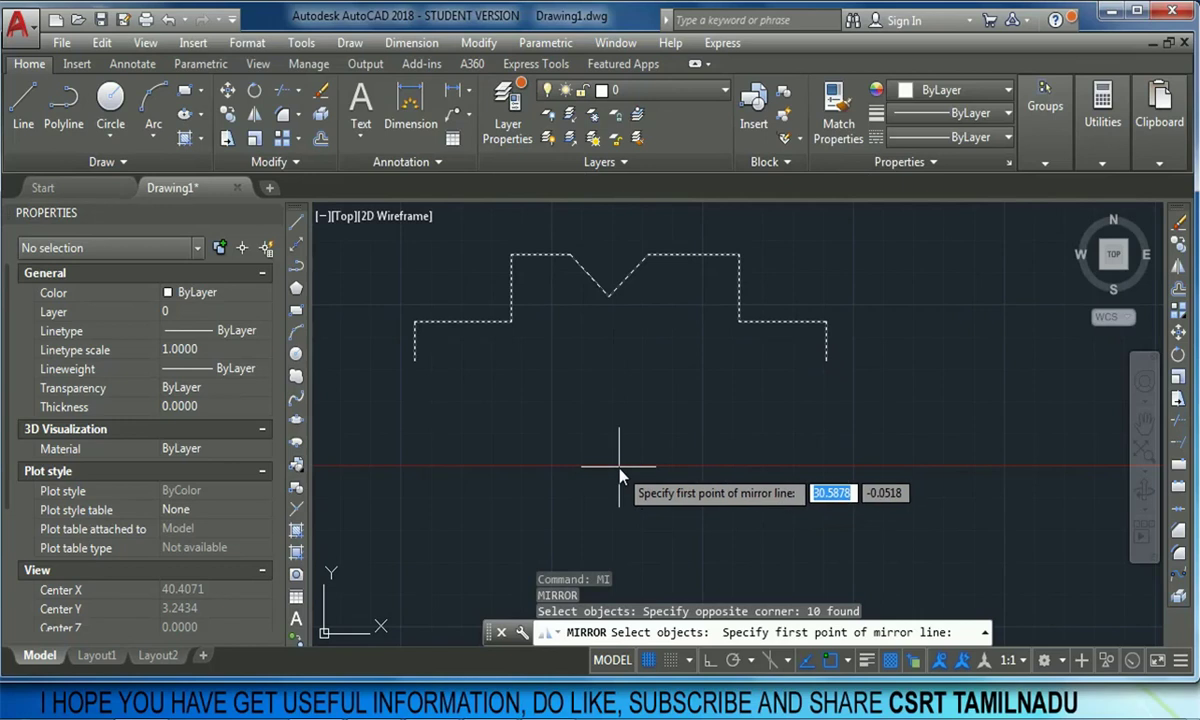
{"action": "scroll", "coordinate": [610, 465], "scroll_direction": "down", "scroll_amount": 2}
{"action": "middle_click_drag", "start_coordinate": [610, 465], "coordinate": [652, 349]}
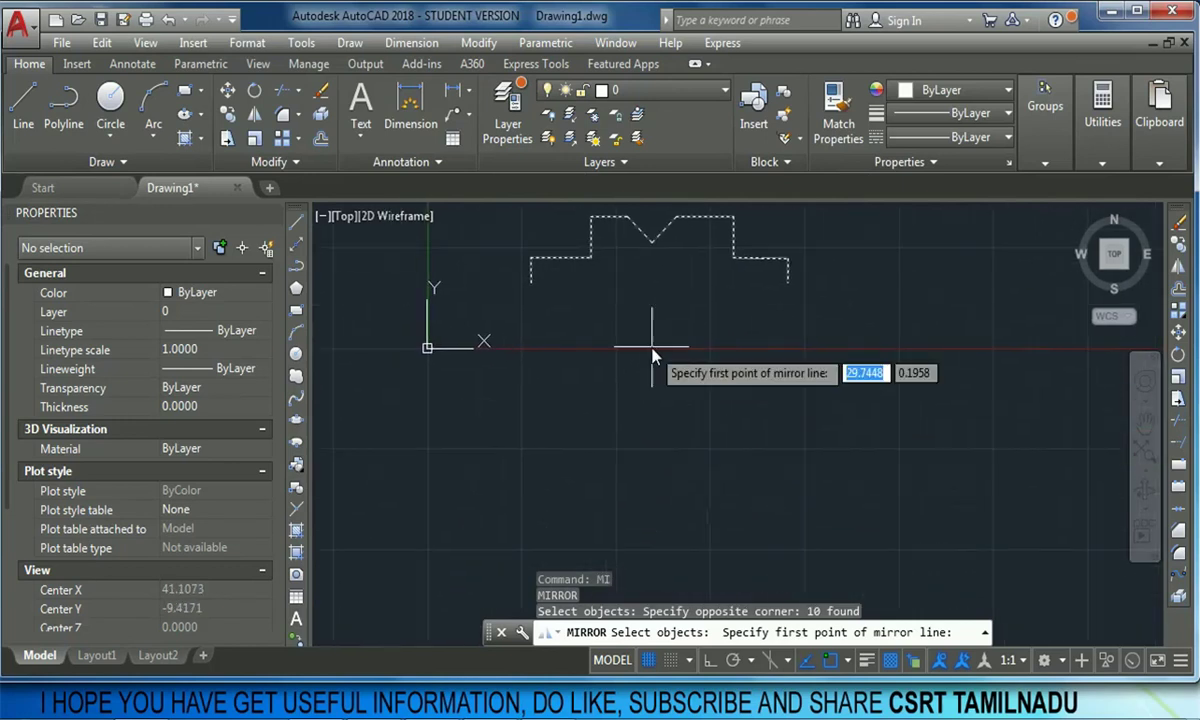
{"action": "left_click", "coordinate": [651, 350]}
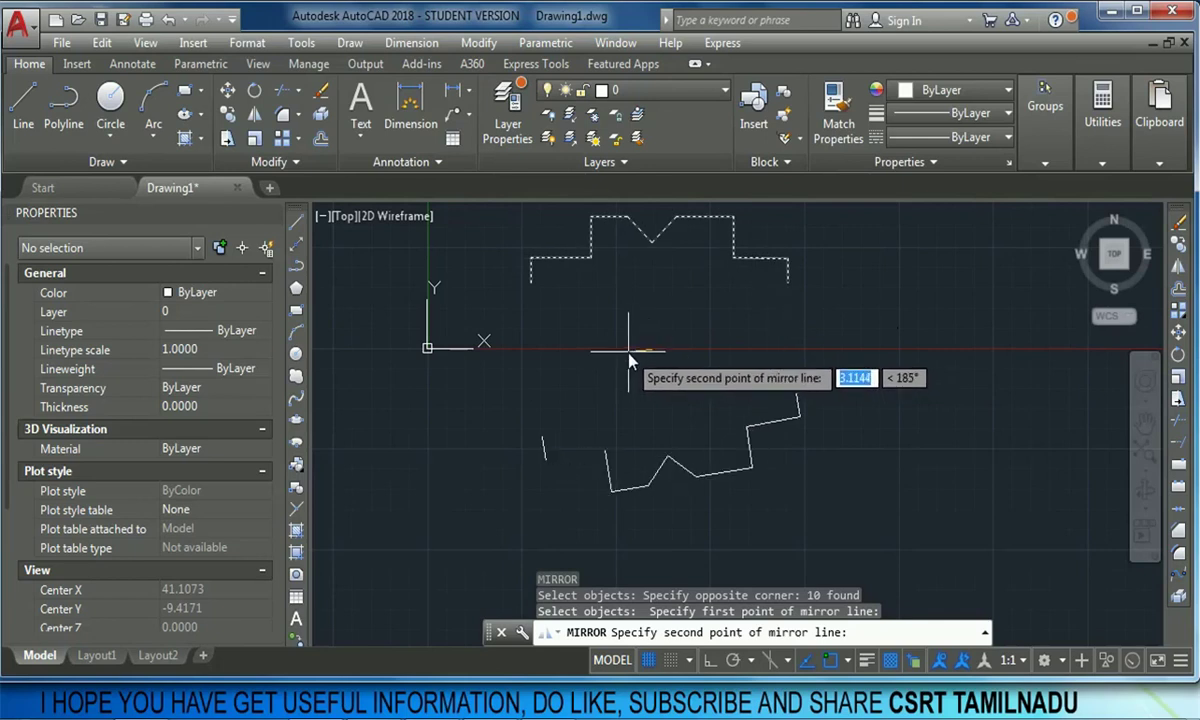
{"action": "key", "text": "F8"}
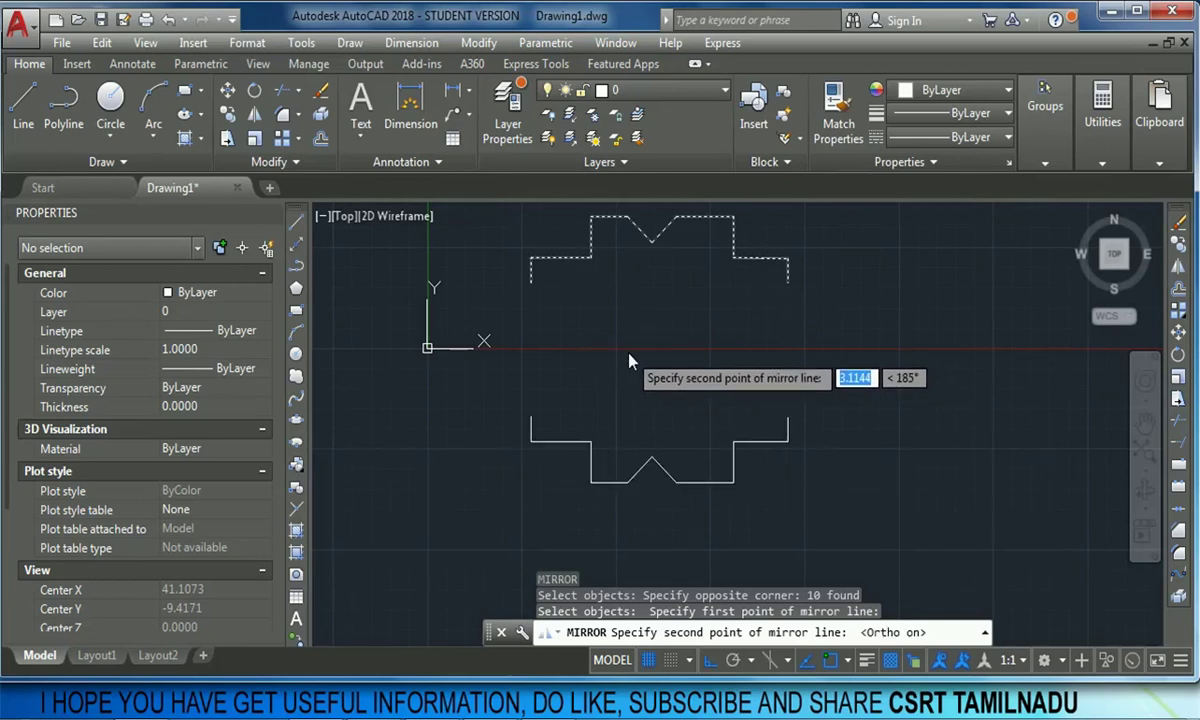
{"action": "left_click", "coordinate": [857, 360]}
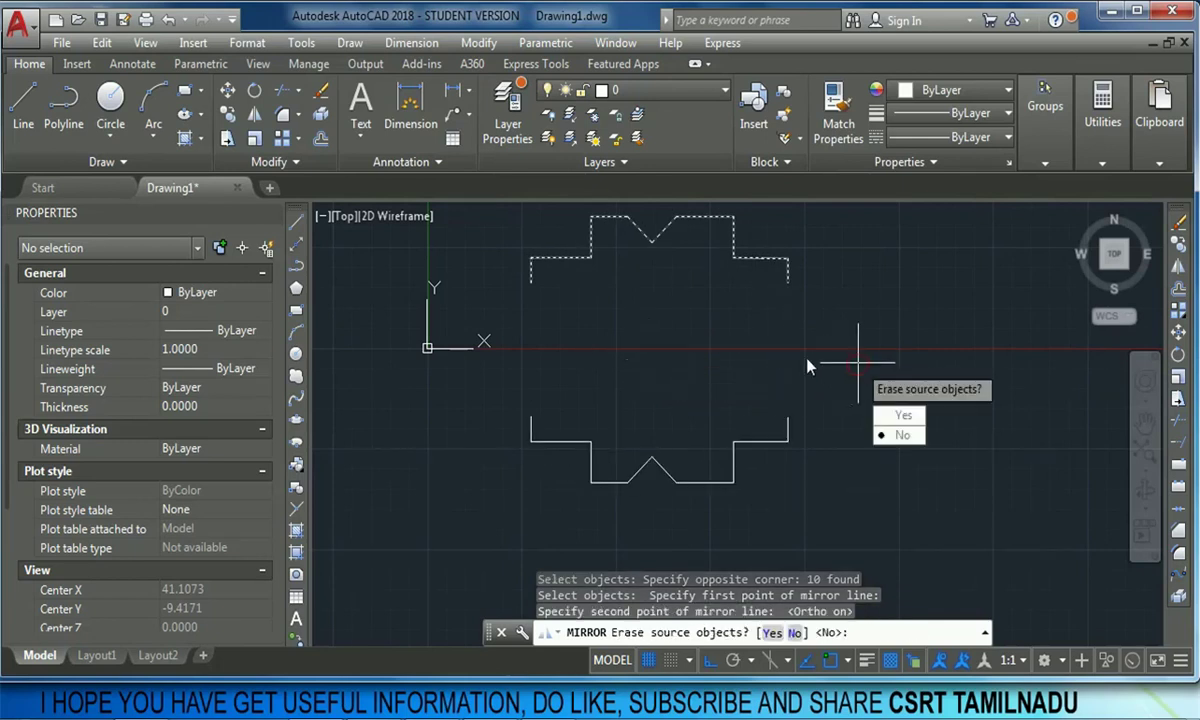
{"action": "left_click", "coordinate": [899, 435]}
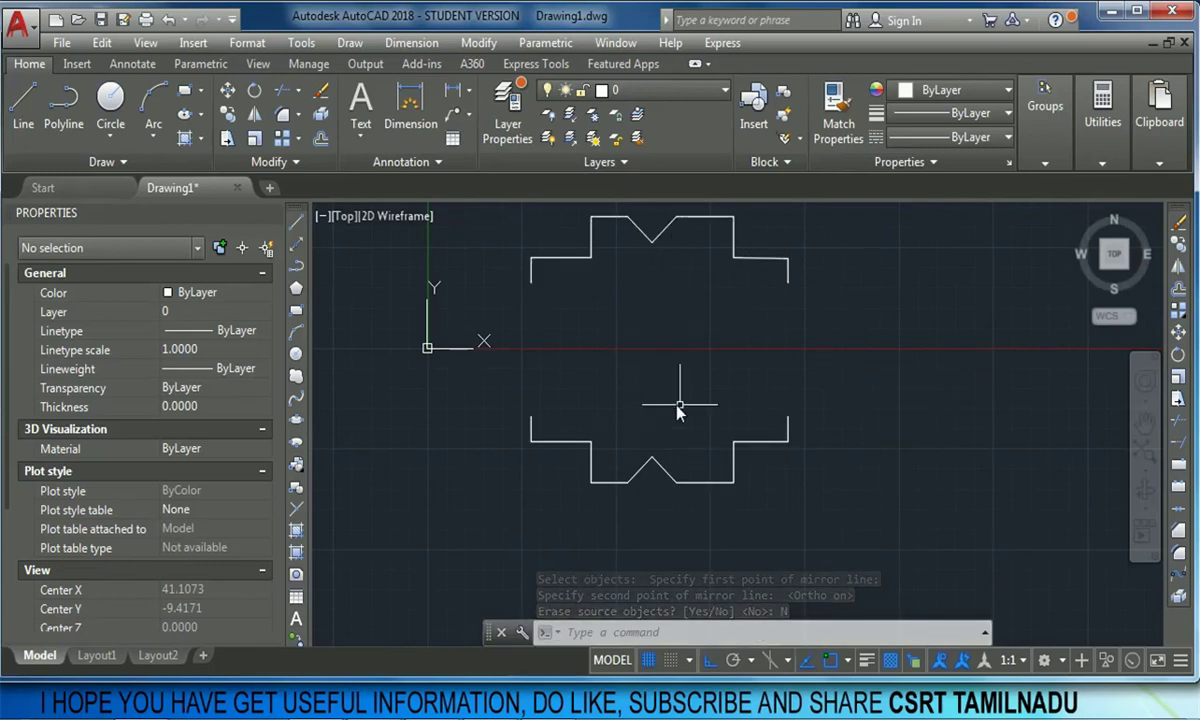
{"action": "scroll", "coordinate": [680, 405], "scroll_direction": "down", "scroll_amount": 3}
{"action": "left_click", "coordinate": [781, 463]}
{"action": "left_click", "coordinate": [590, 293]}
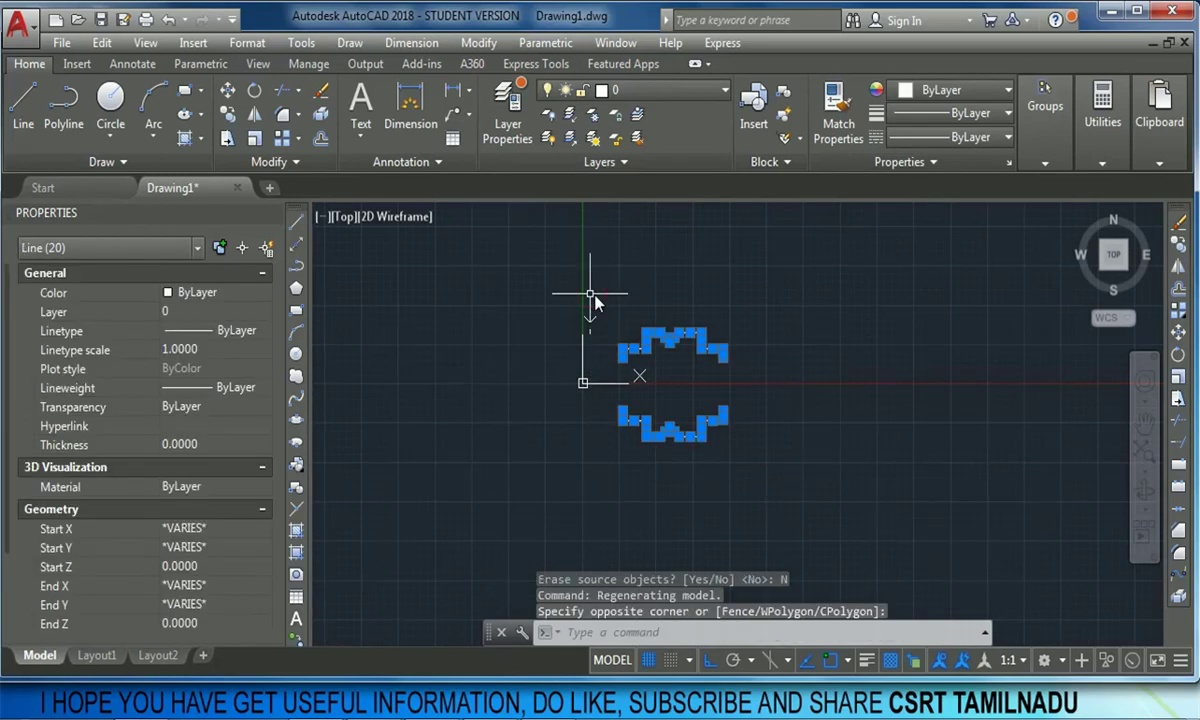
{"action": "key", "text": "Escape"}
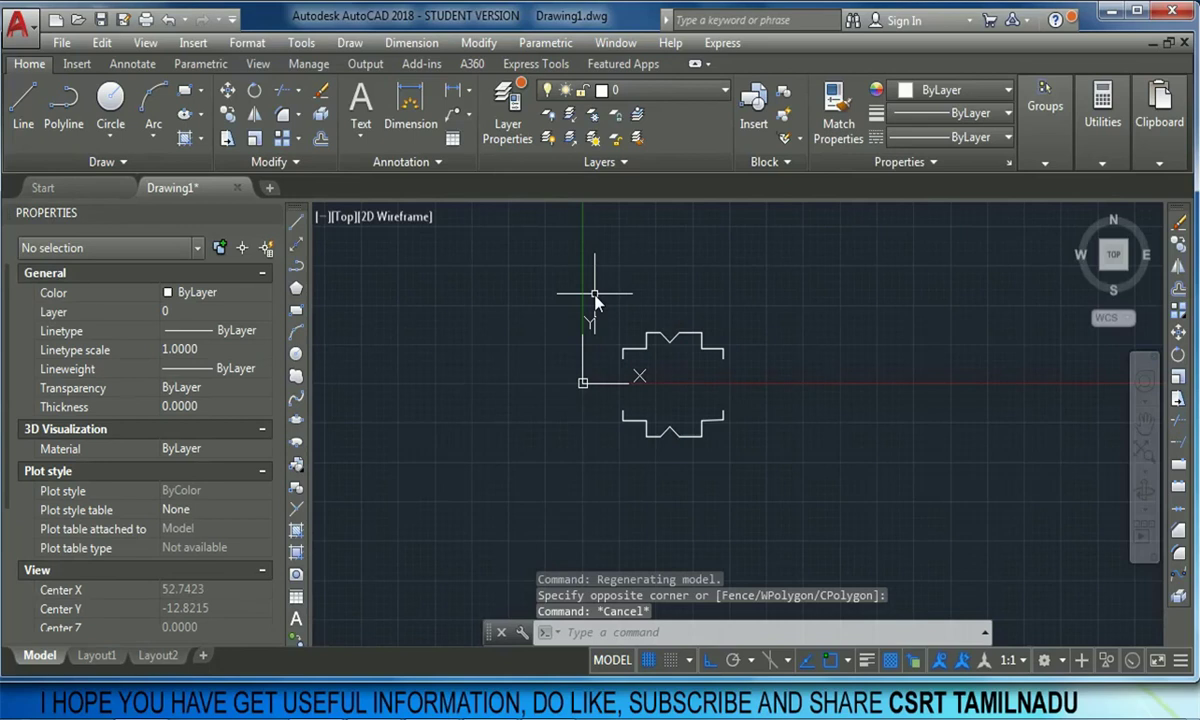